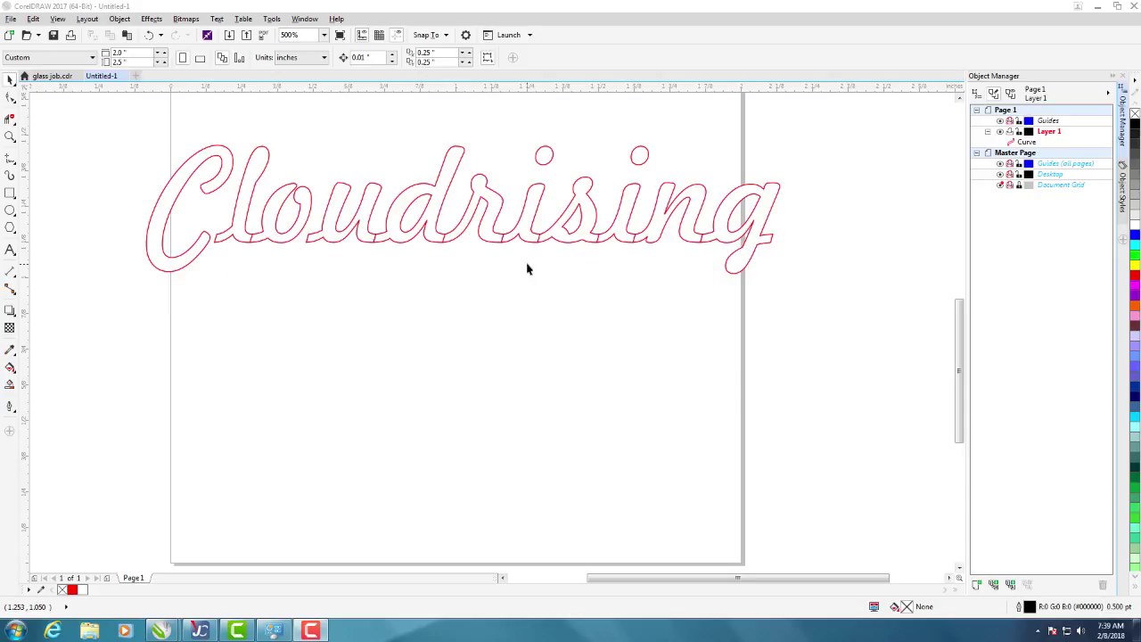
# Select the Cloudrising curve, test a red fill on it, then remove the fill
pyautogui.click(593, 207)
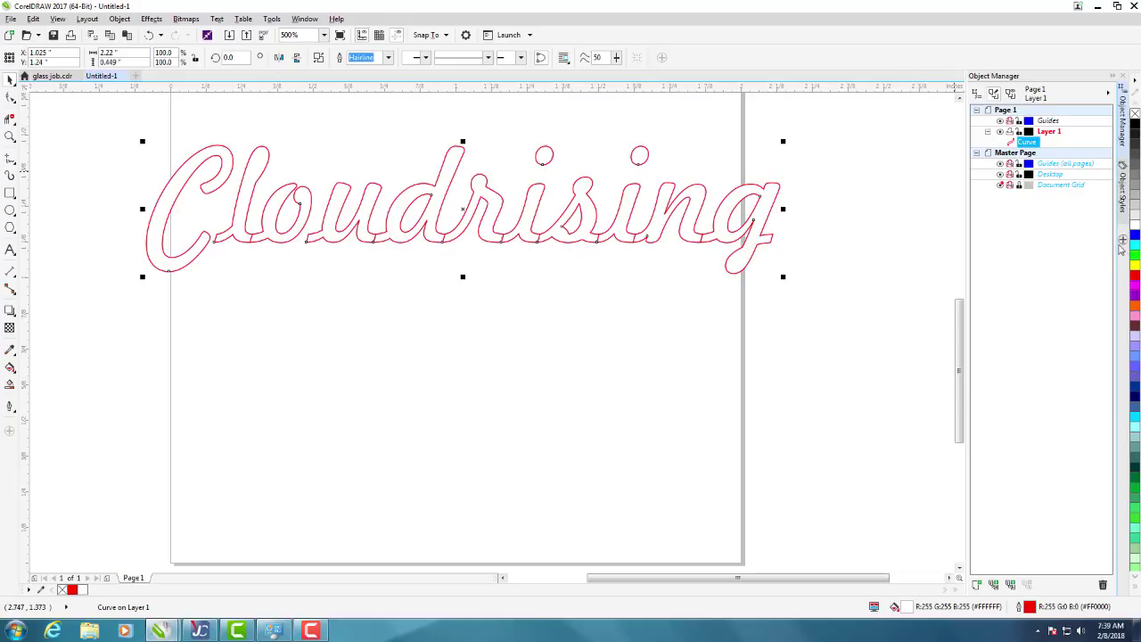
pyautogui.click(1134, 276)
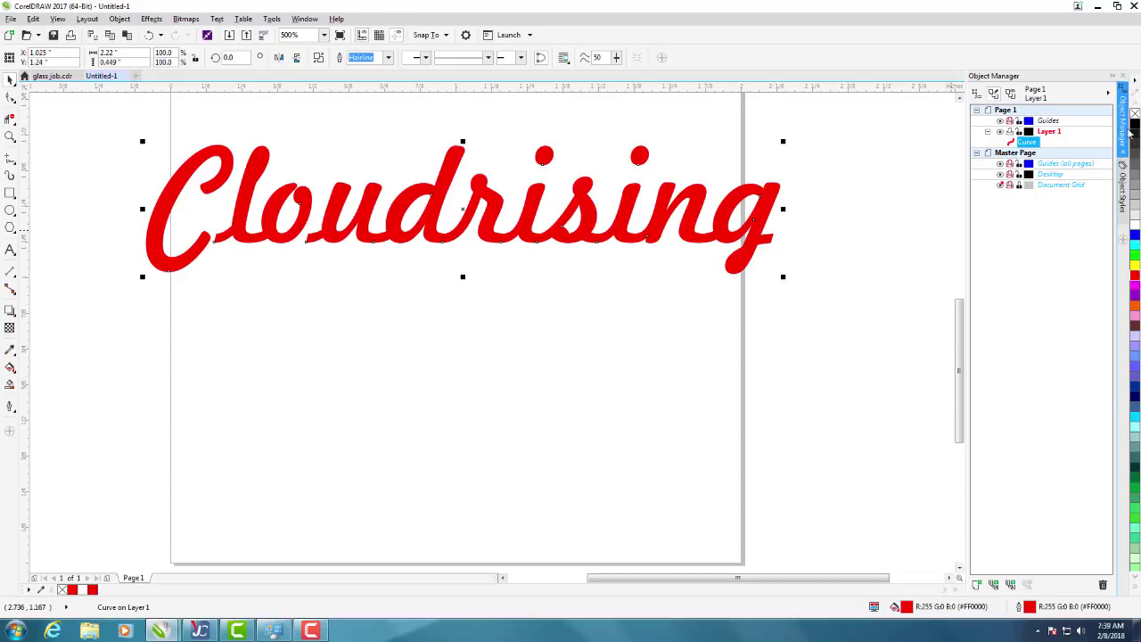
pyautogui.click(1135, 114)
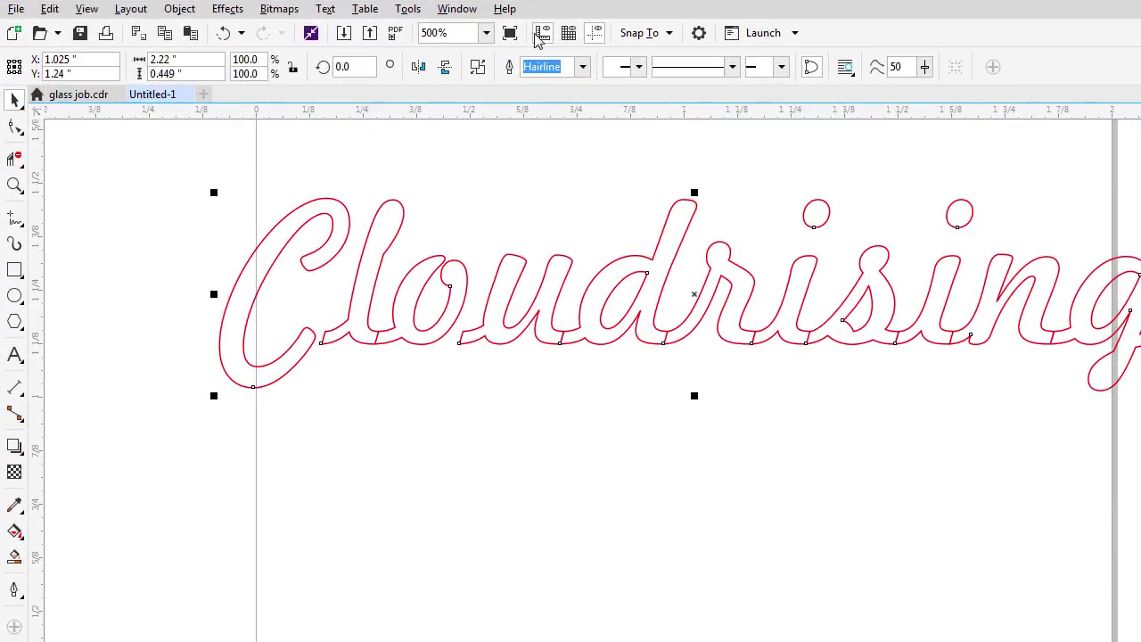
# Switch the display to Wireframe and zoom in to inspect the letter joins
pyautogui.click(87, 10)
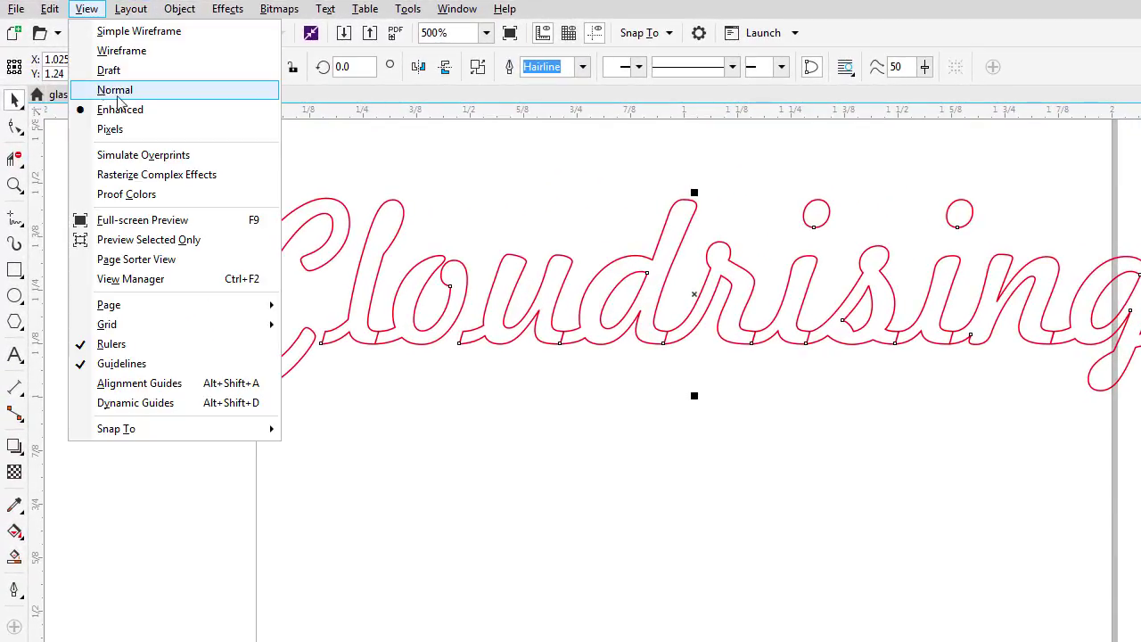
pyautogui.click(121, 51)
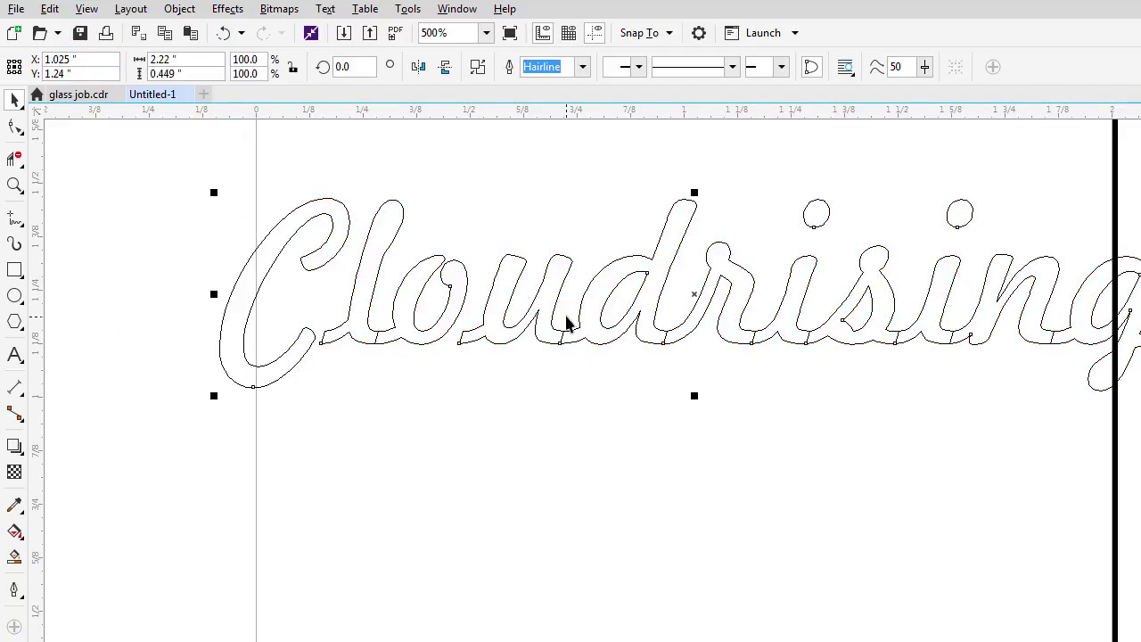
pyautogui.scroll(5, 566, 344)
pyautogui.scroll(4, 567, 346)
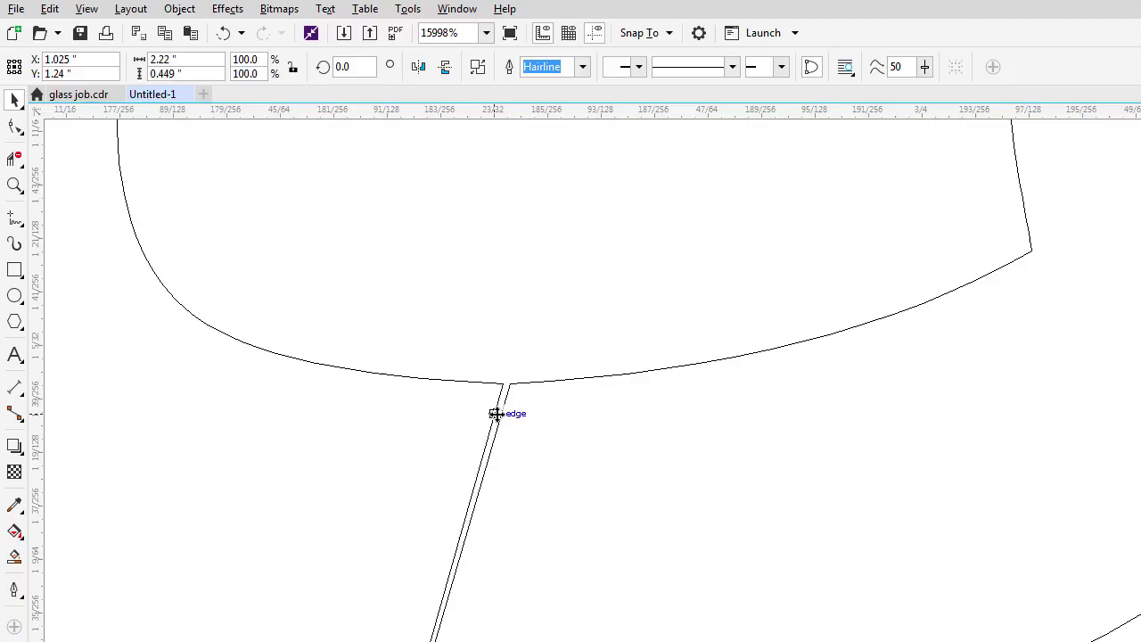
pyautogui.scroll(-6, 497, 420)
pyautogui.scroll(-1, 498, 422)
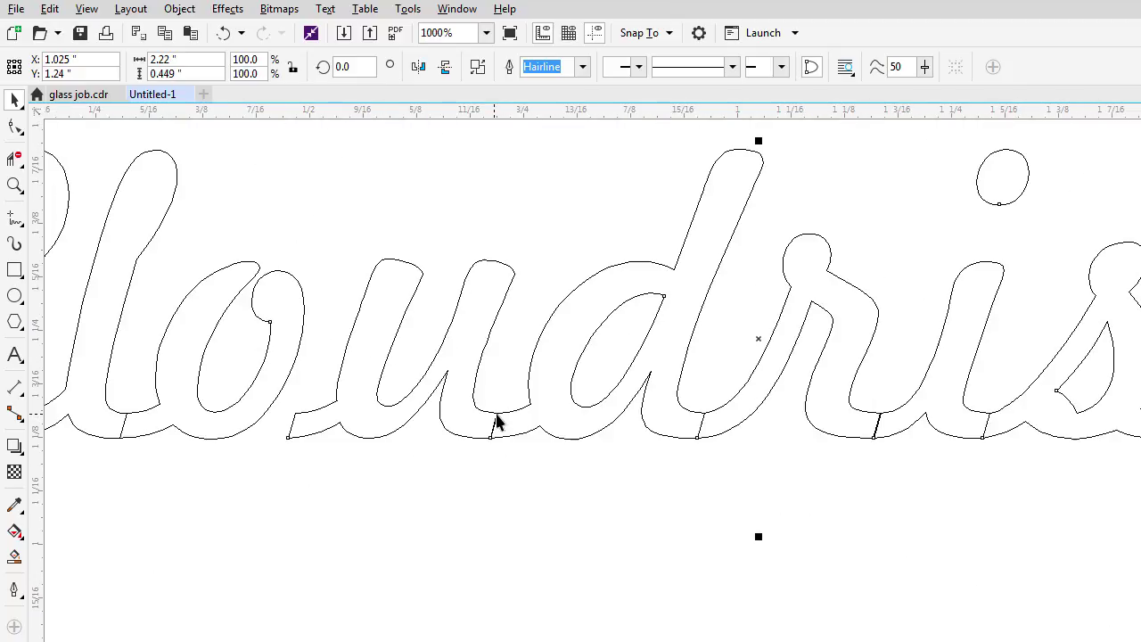
pyautogui.scroll(-1, 497, 423)
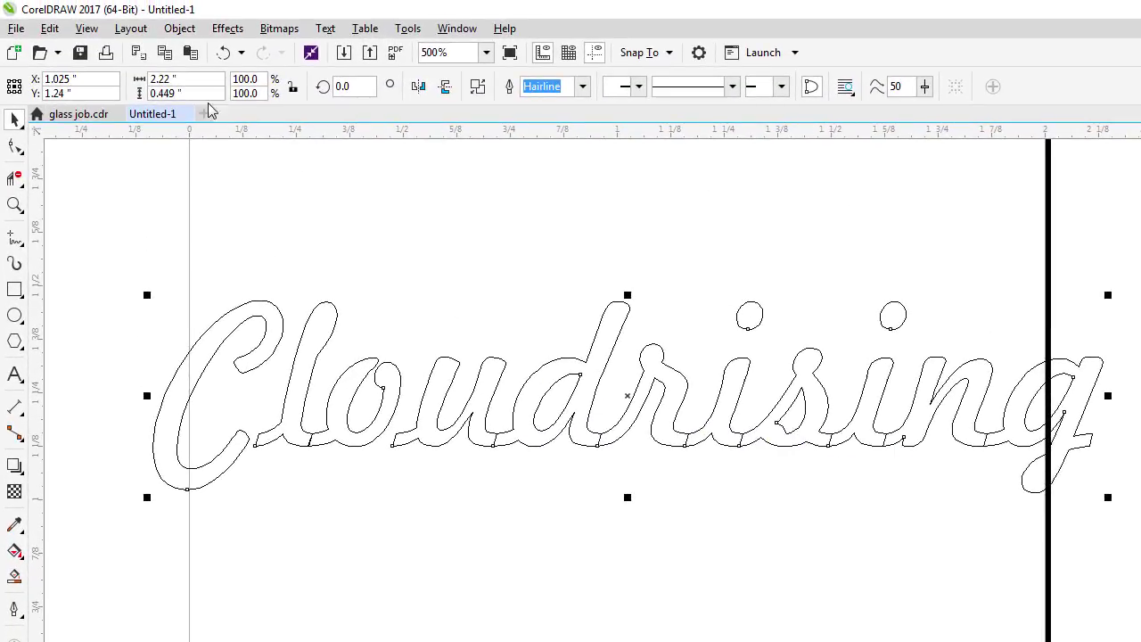
pyautogui.click(180, 28)
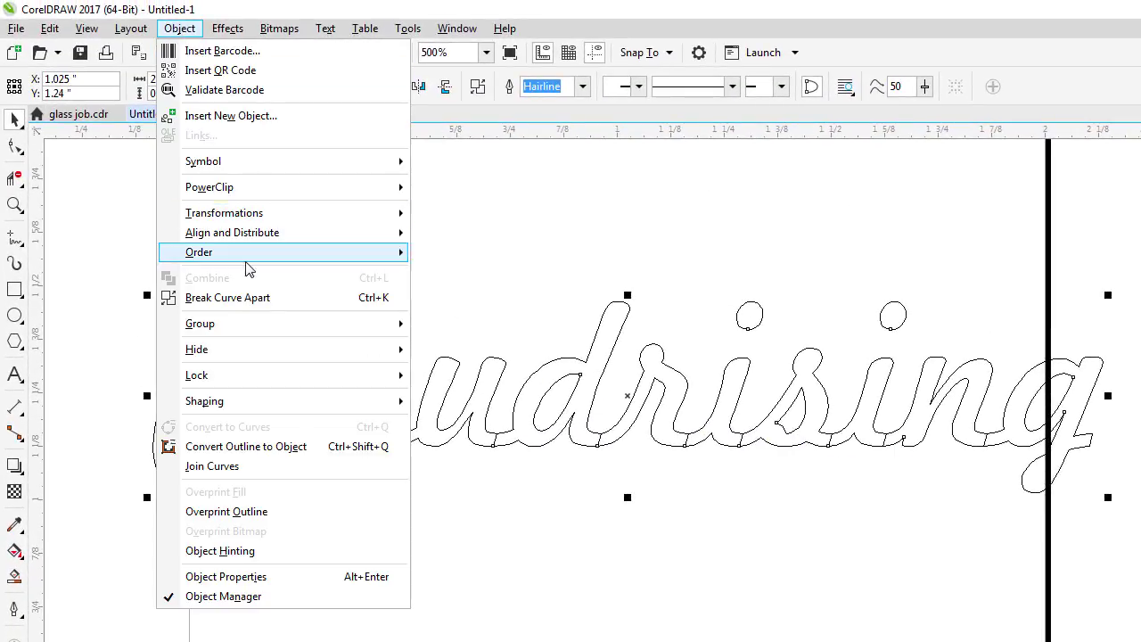
pyautogui.moveTo(262, 321)
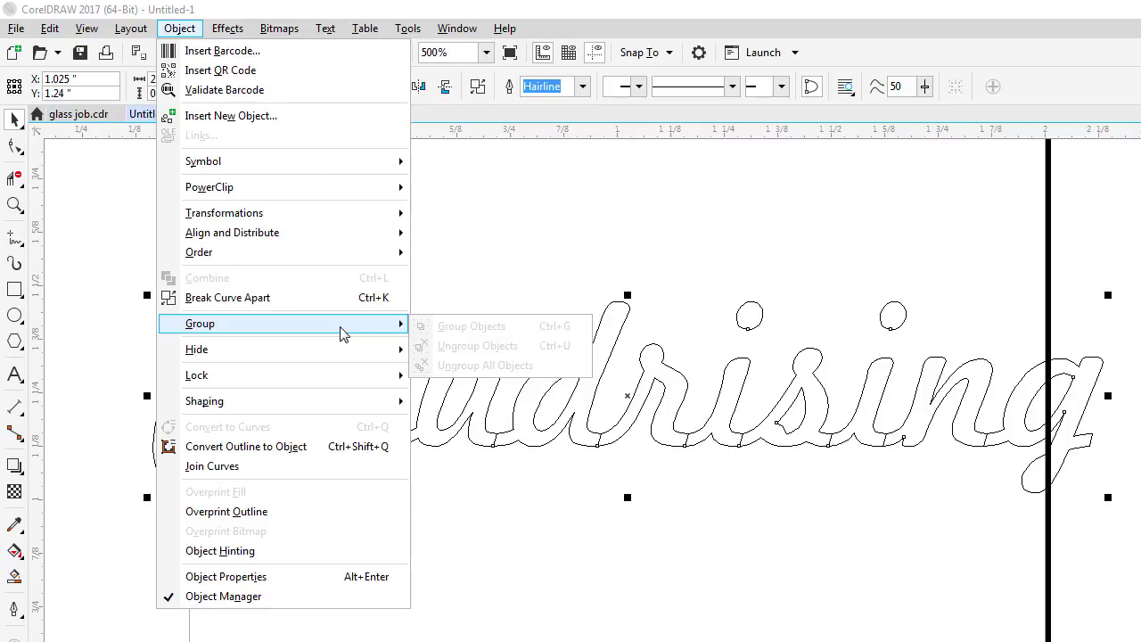
pyautogui.press('Escape')
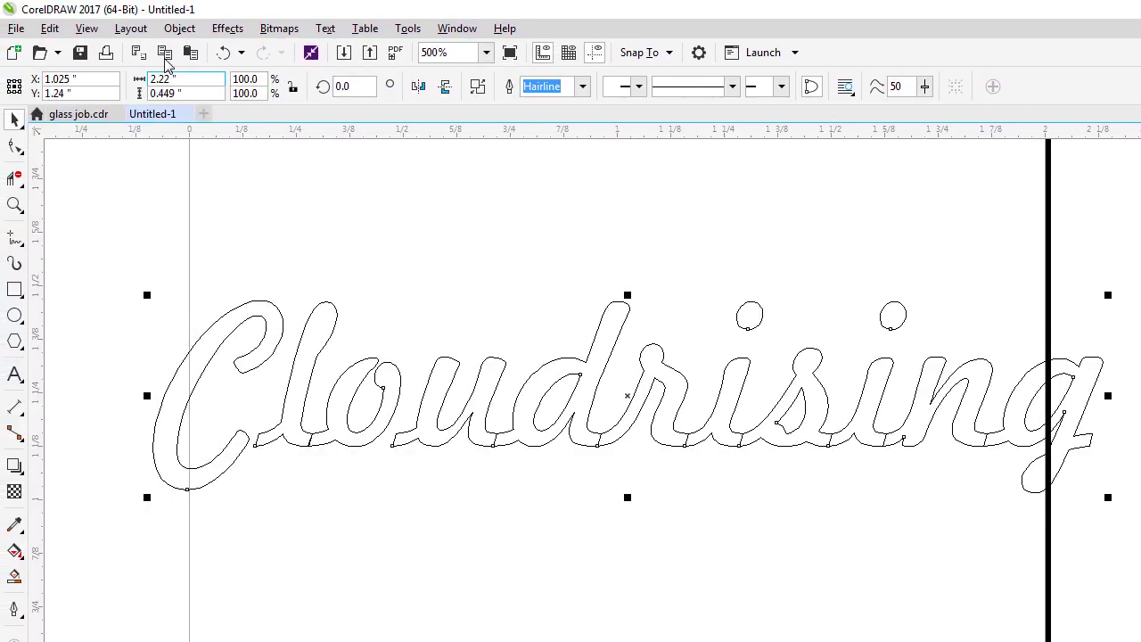
# Break Cloudrising apart into letter curves, test-dragging the g aside and undoing the move
pyautogui.click(176, 30)
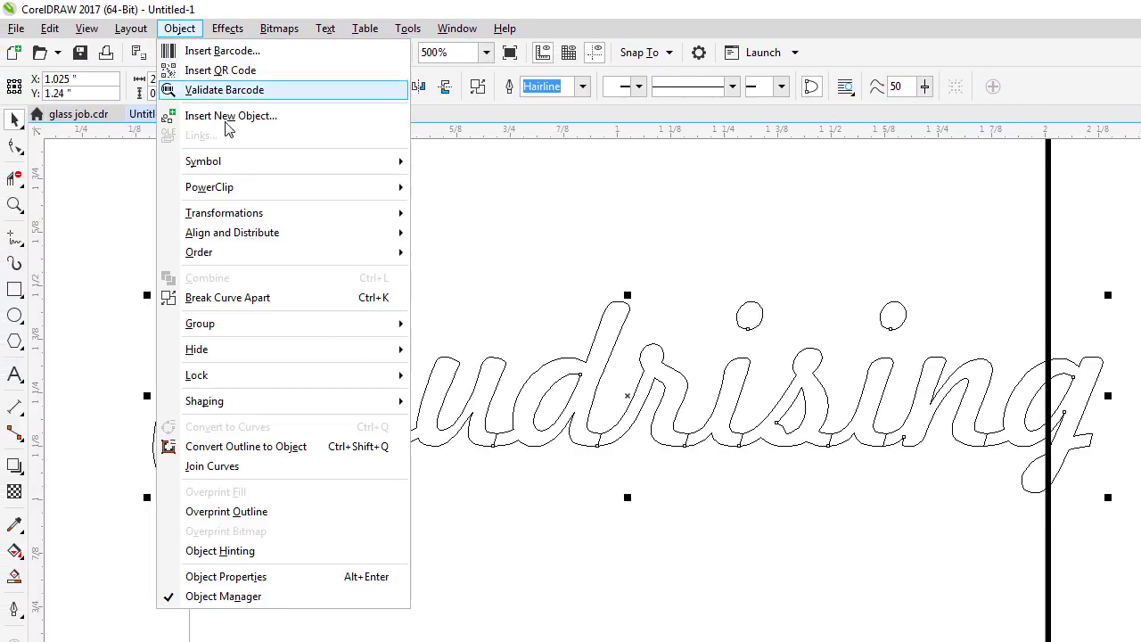
pyautogui.click(254, 300)
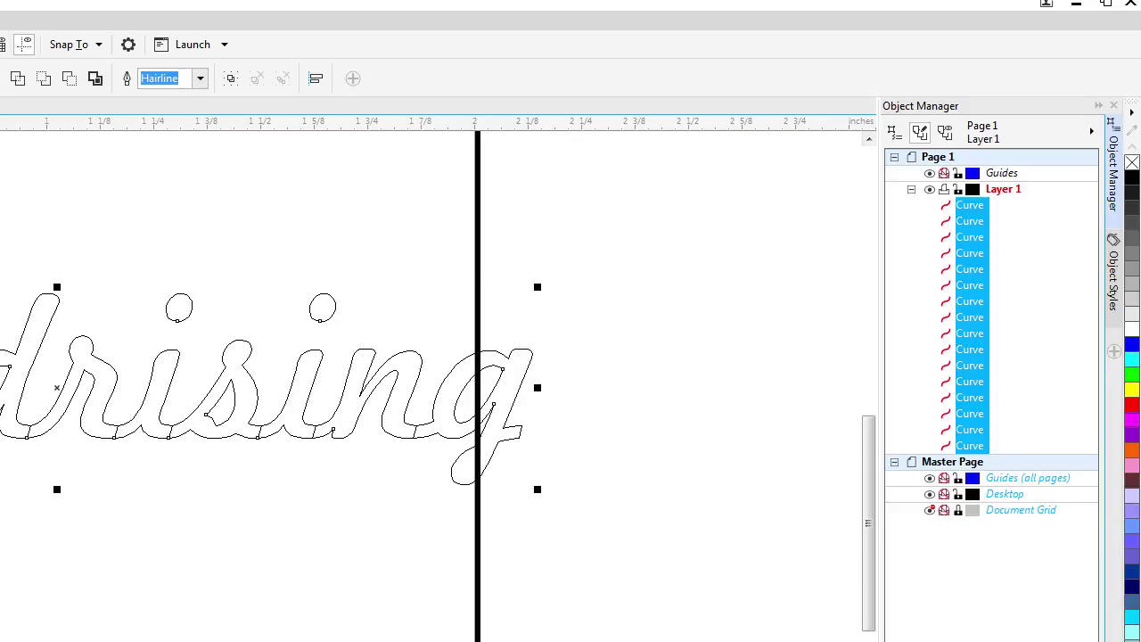
pyautogui.press('Escape')
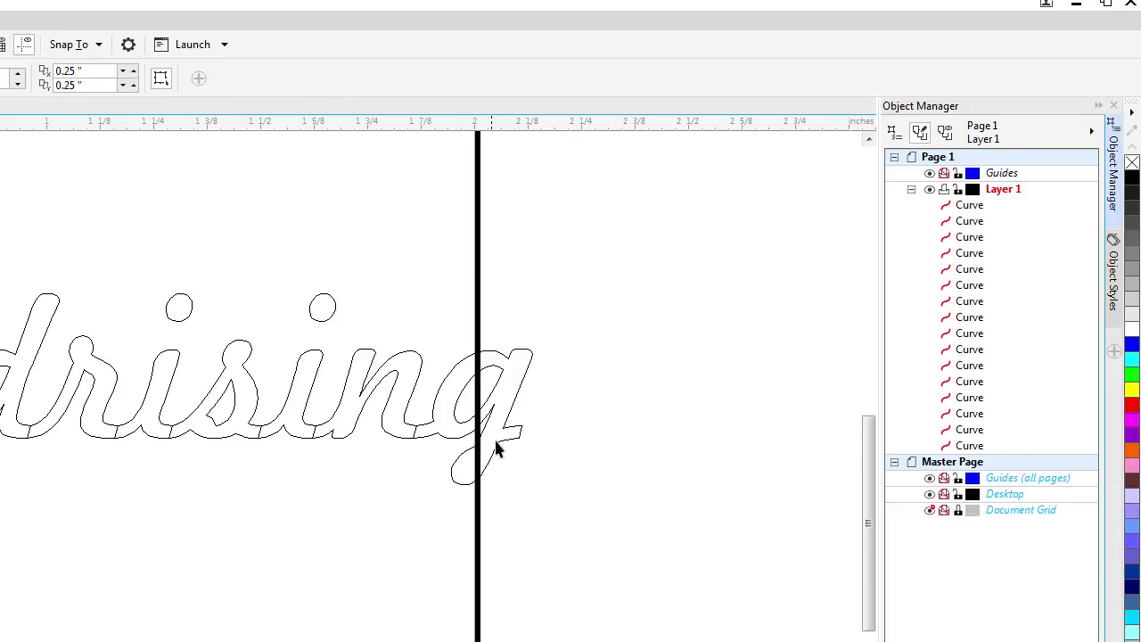
pyautogui.click(440, 425)
pyautogui.moveTo(440, 425); pyautogui.dragTo(554, 403)
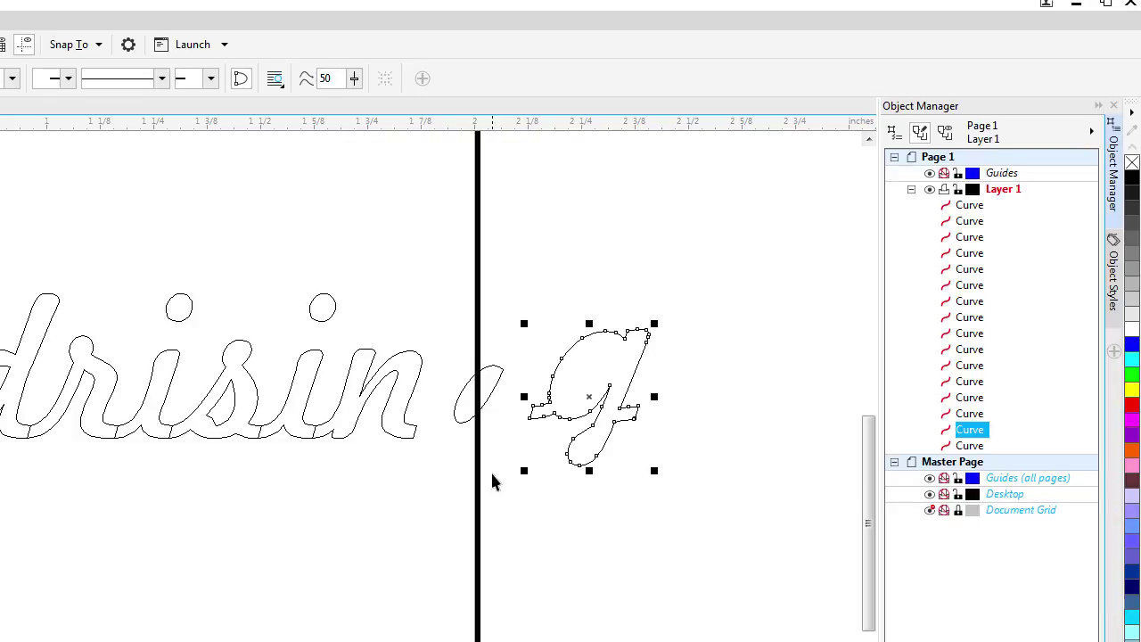
pyautogui.hotkey('ctrl', 'z')
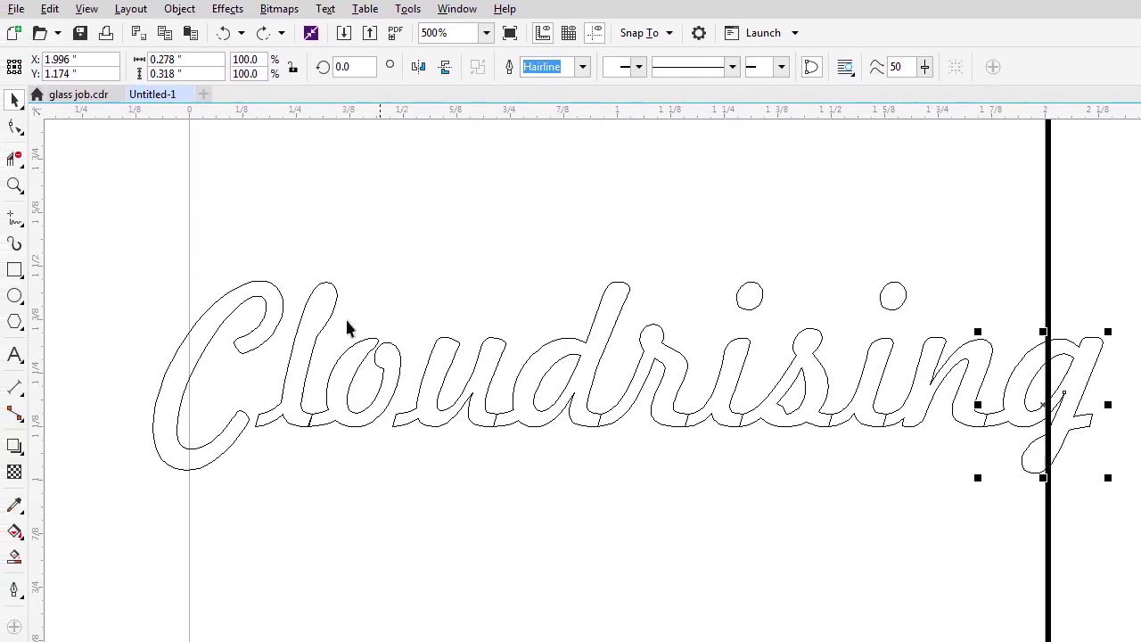
# Return to Enhanced view, test red fills on the C and l, then undo them
pyautogui.click(87, 9)
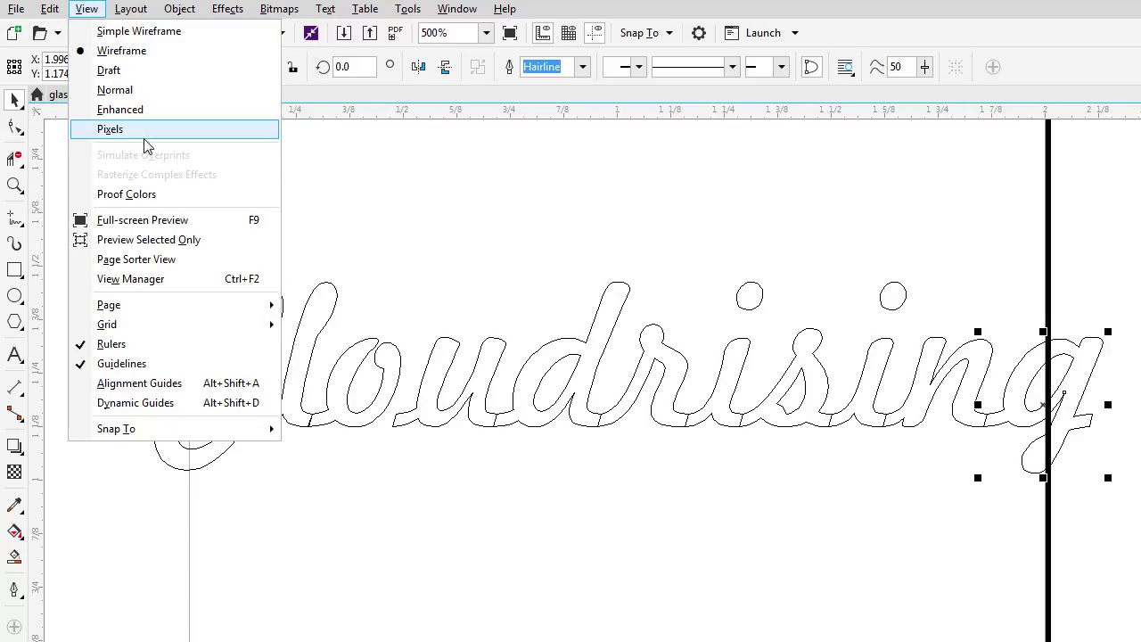
pyautogui.click(142, 111)
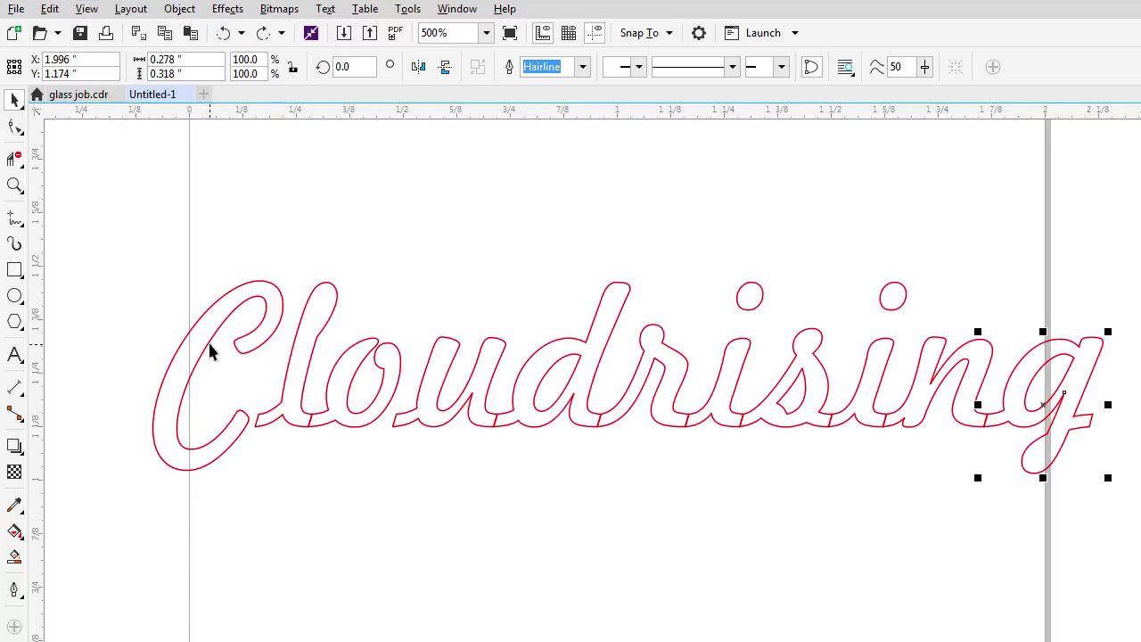
pyautogui.click(211, 352)
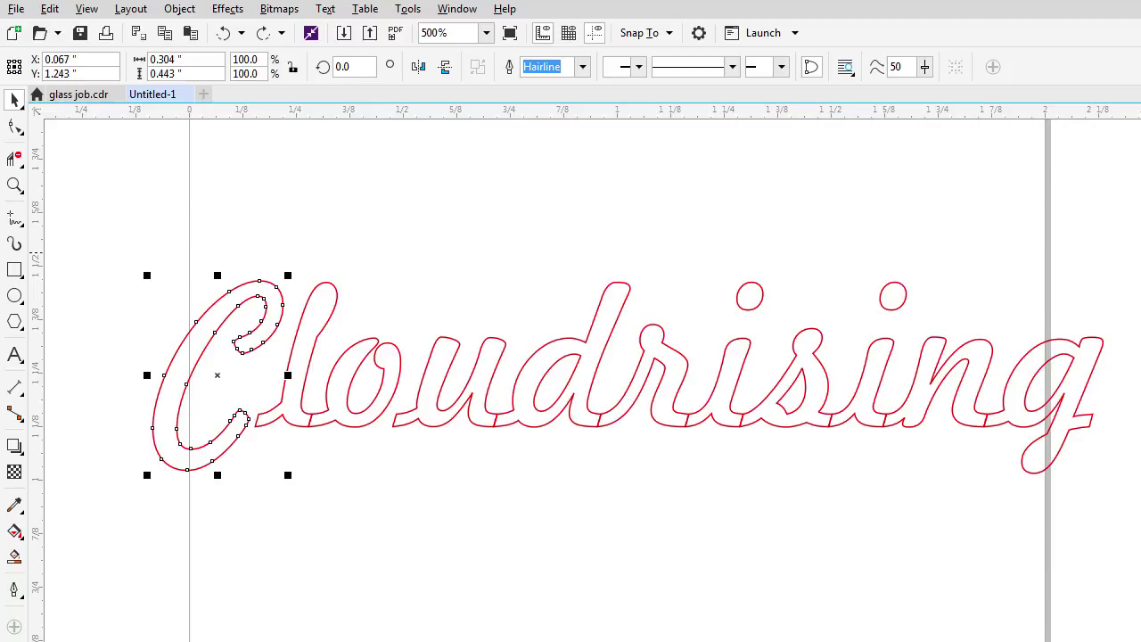
pyautogui.click(1137, 295)
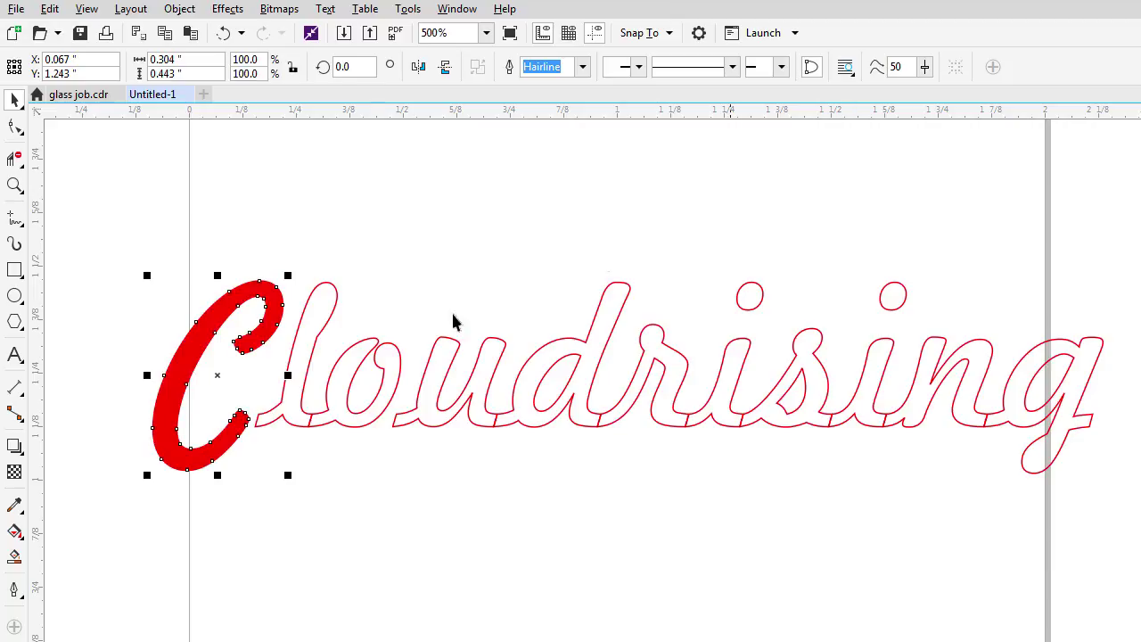
pyautogui.click(323, 328)
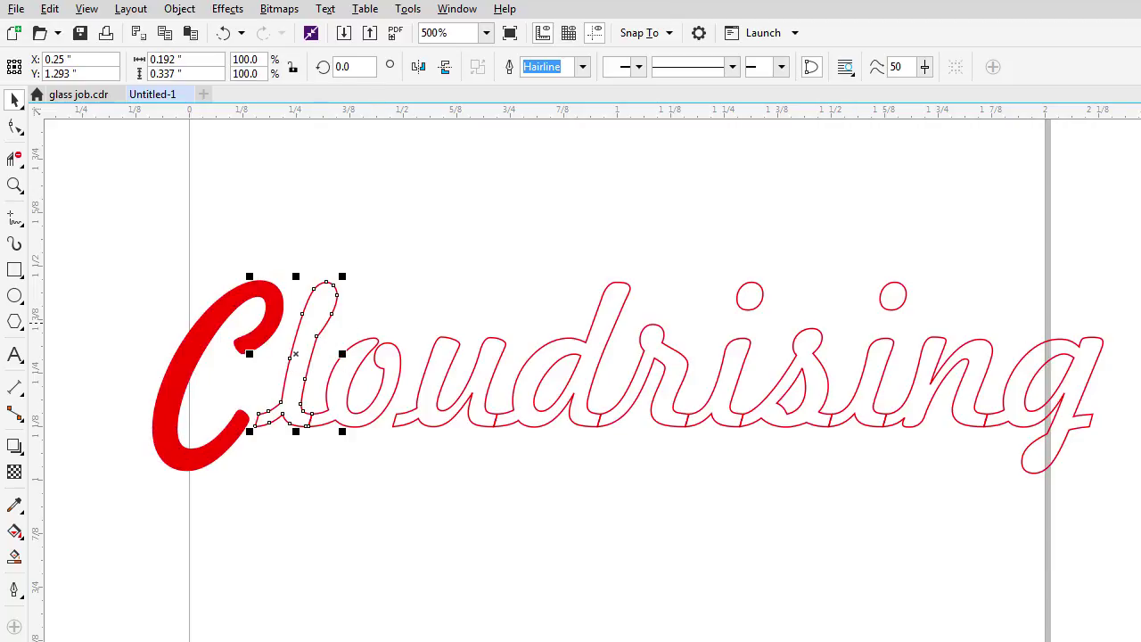
pyautogui.click(1136, 294)
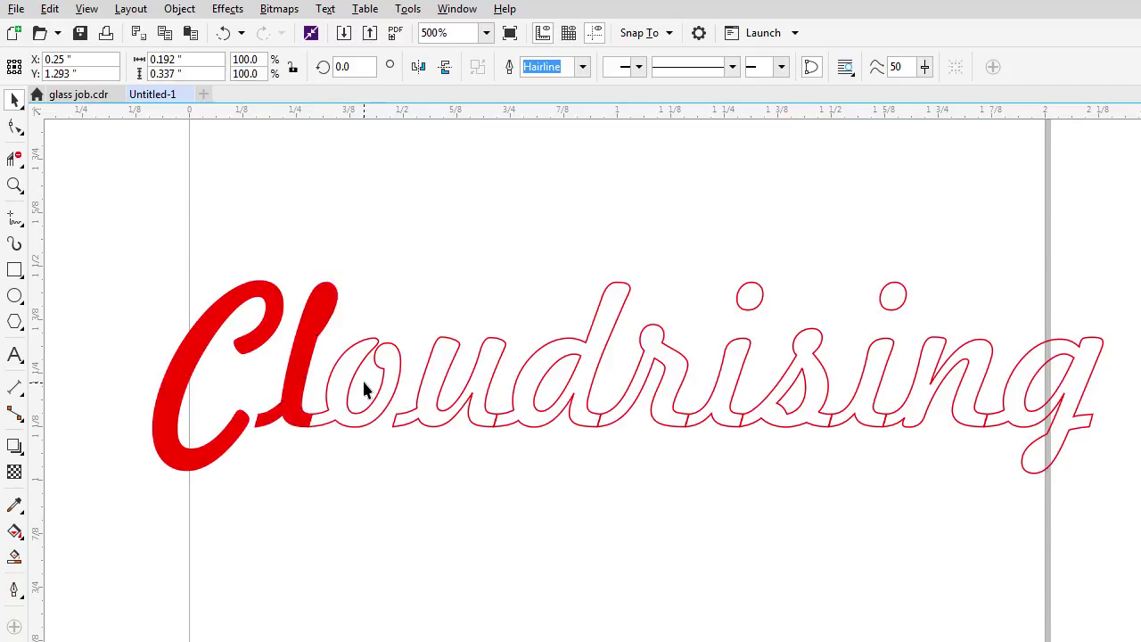
pyautogui.hotkey('ctrl', 'z')
pyautogui.hotkey('ctrl', 'z')
# Marquee-select all the Cloudrising letter curves and weld them into one curve
pyautogui.click(156, 259)
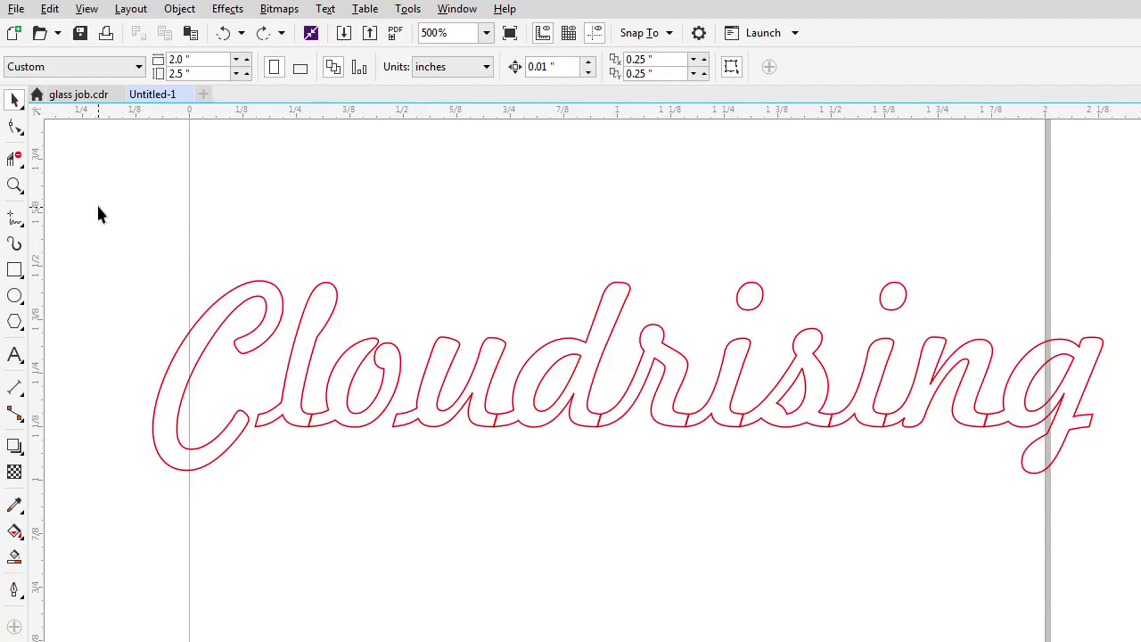
pyautogui.moveTo(98, 207); pyautogui.dragTo(1138, 559)
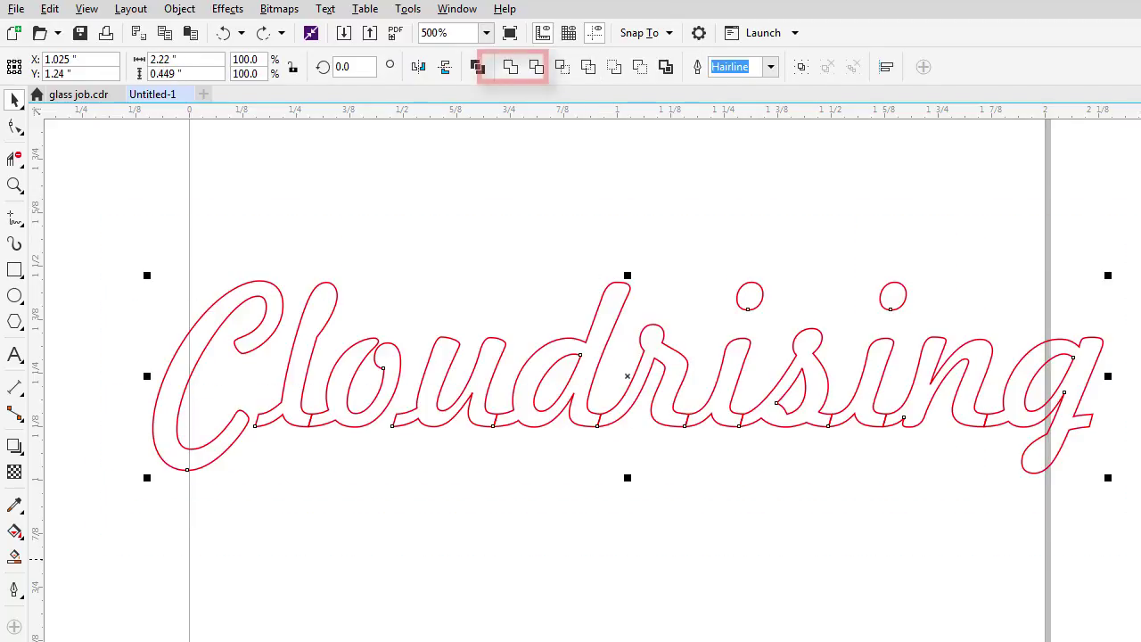
pyautogui.click(512, 68)
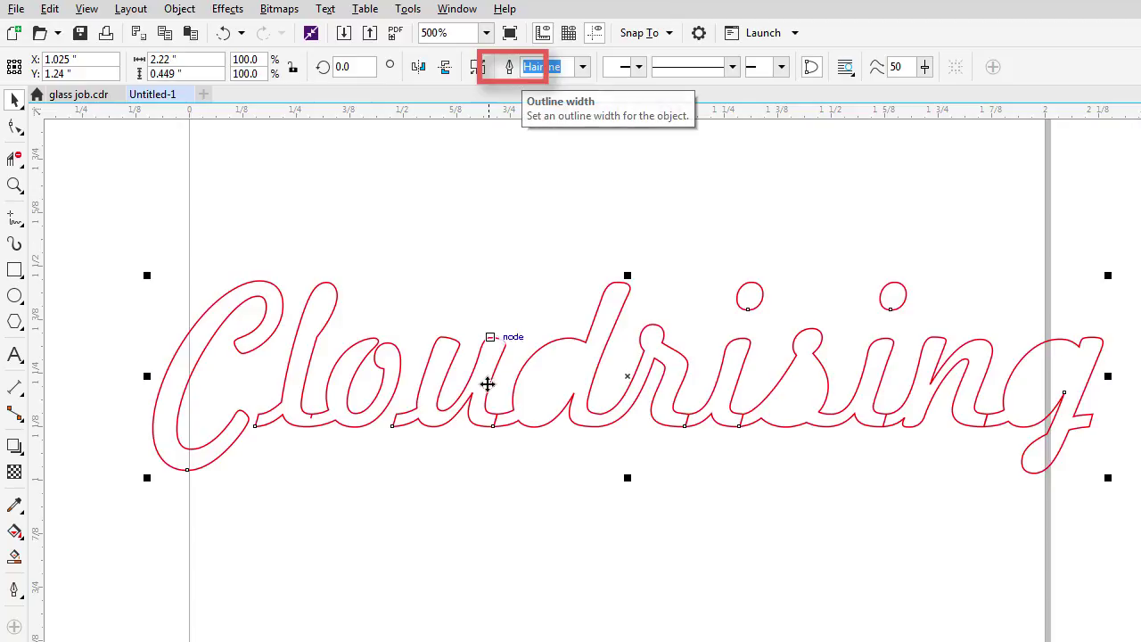
pyautogui.scroll(2, 830, 419)
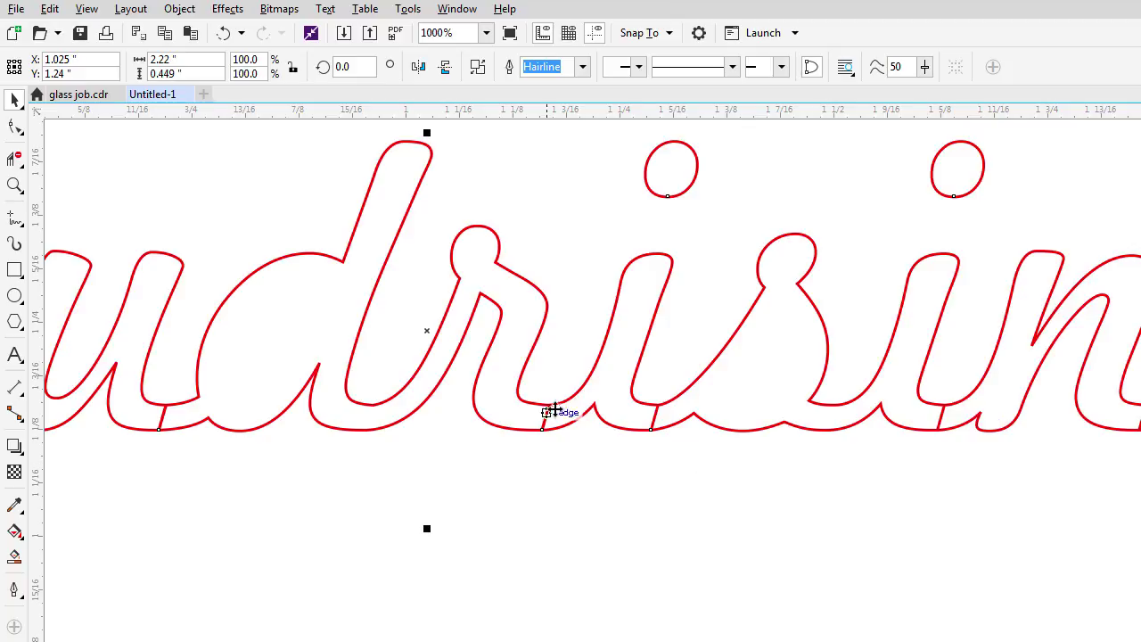
pyautogui.scroll(2, 652, 420)
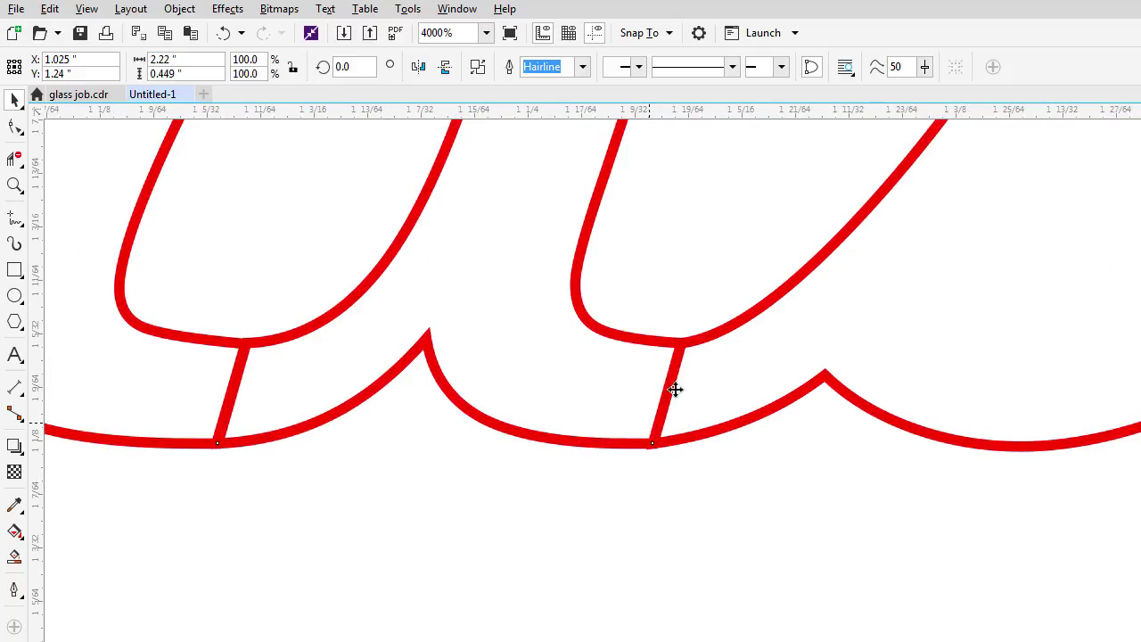
# Switch to Wireframe view and zoom around to check the welded joins
pyautogui.click(87, 11)
pyautogui.click(120, 48)
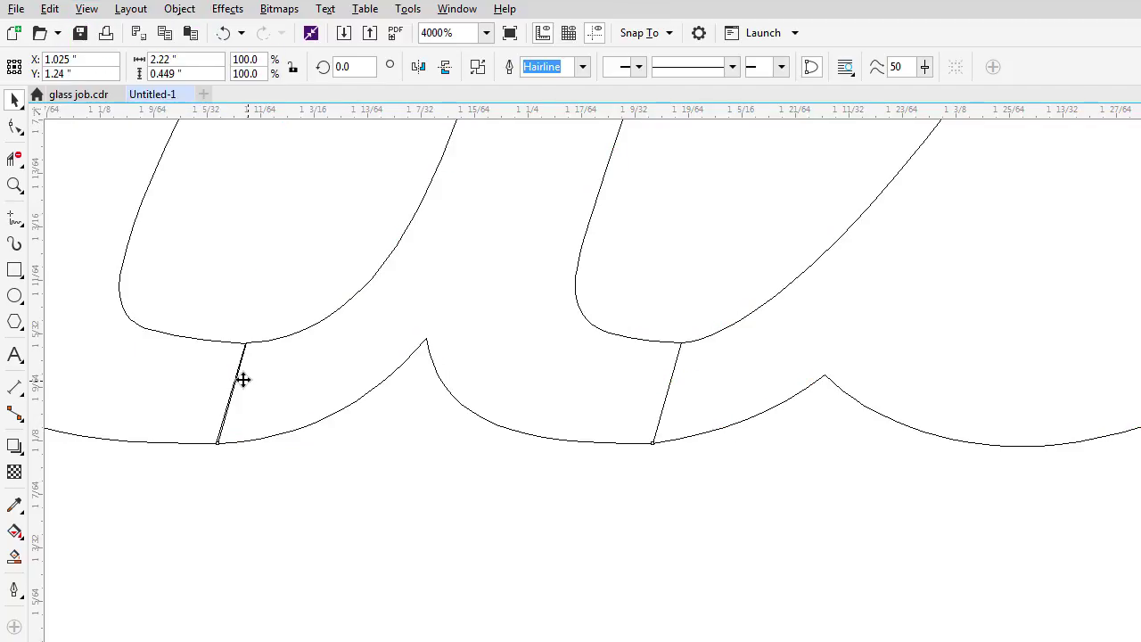
pyautogui.scroll(1, 242, 380)
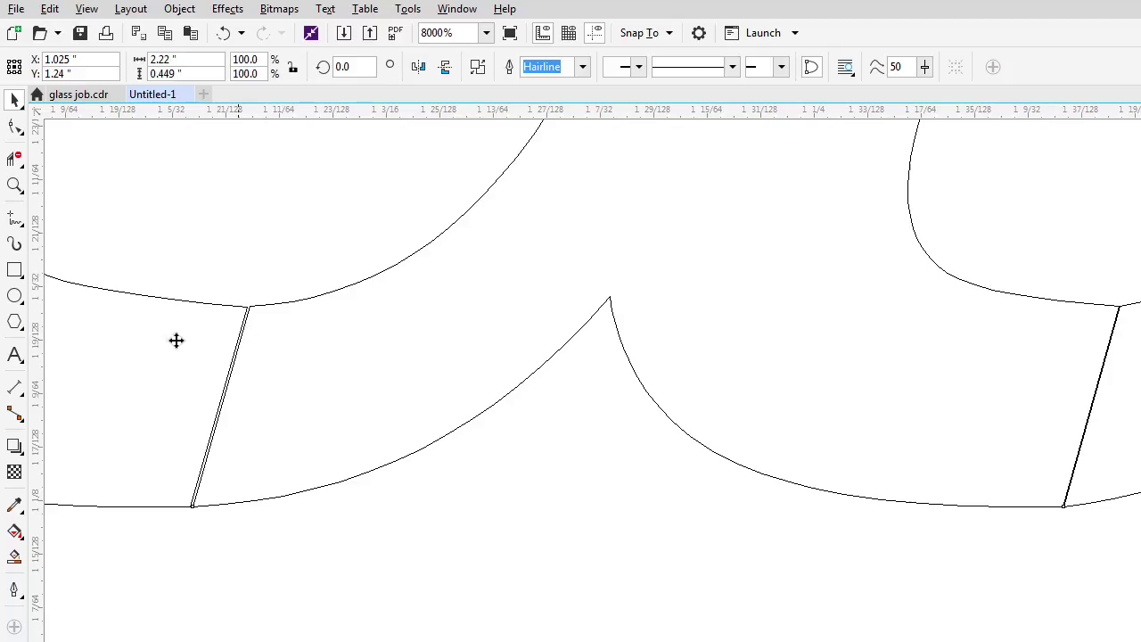
pyautogui.scroll(-2, 227, 351)
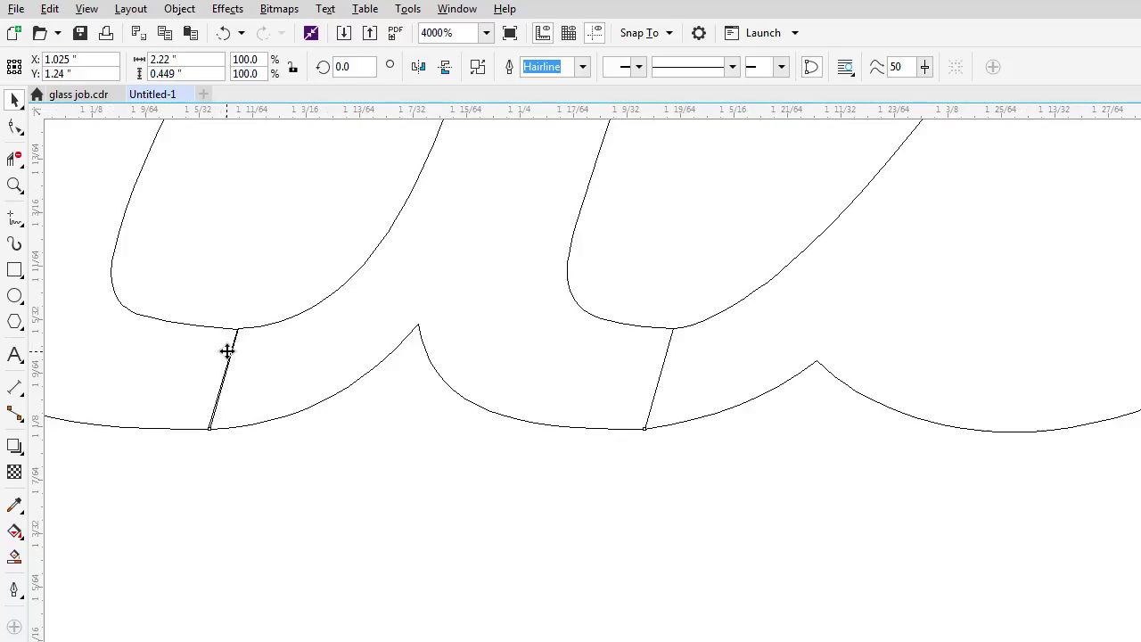
pyautogui.scroll(-1, 227, 350)
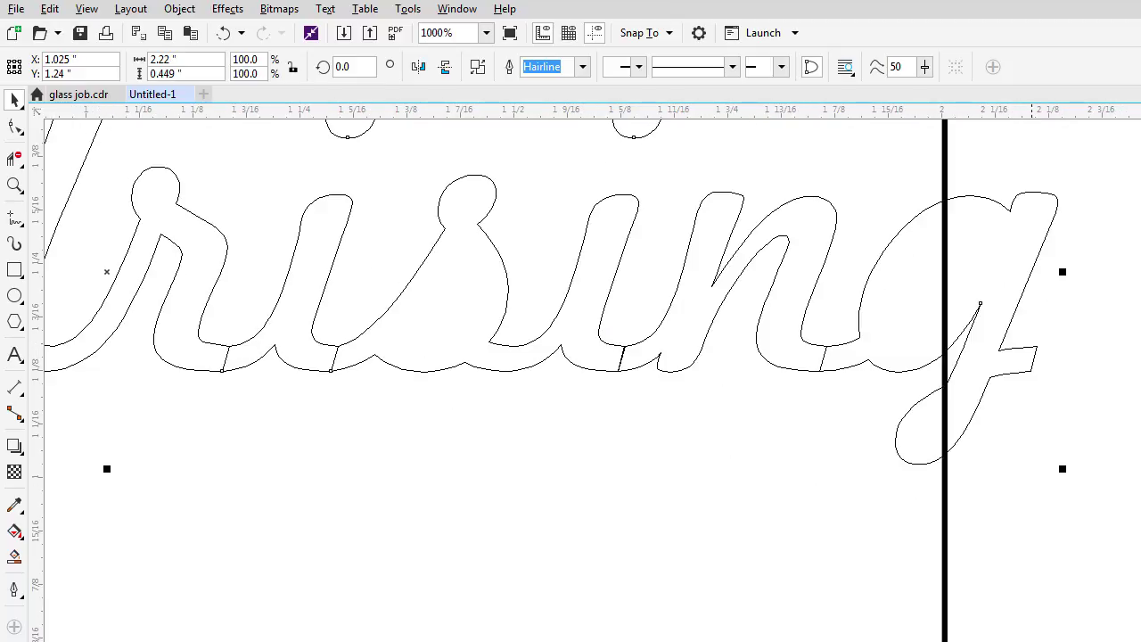
pyautogui.hscroll(-2, 638, 581)
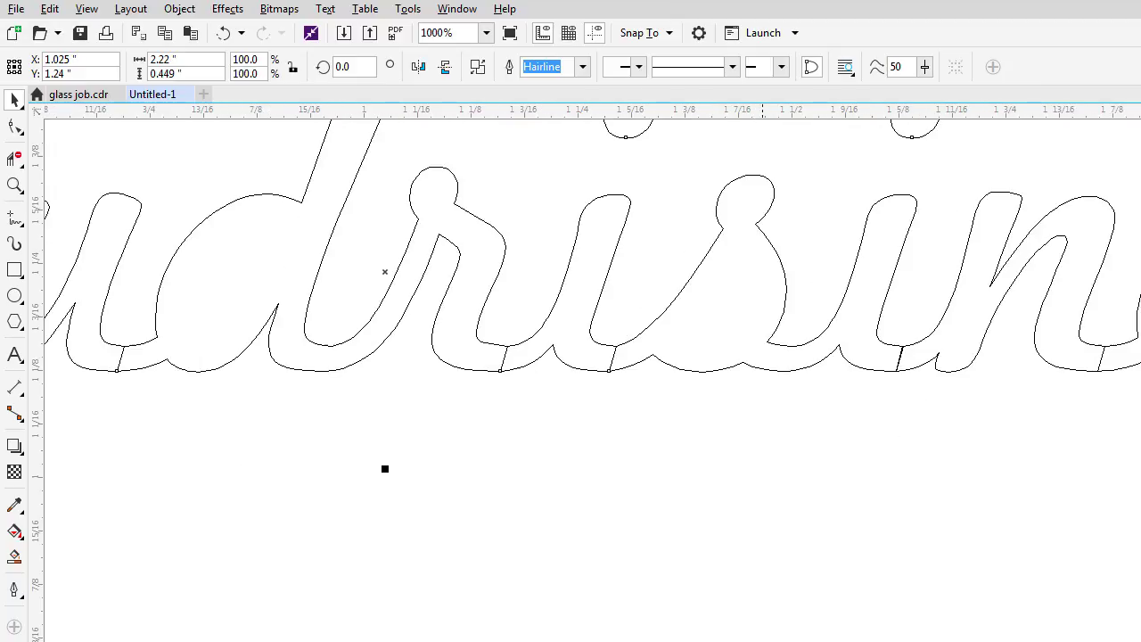
pyautogui.scroll(-1, 614, 568)
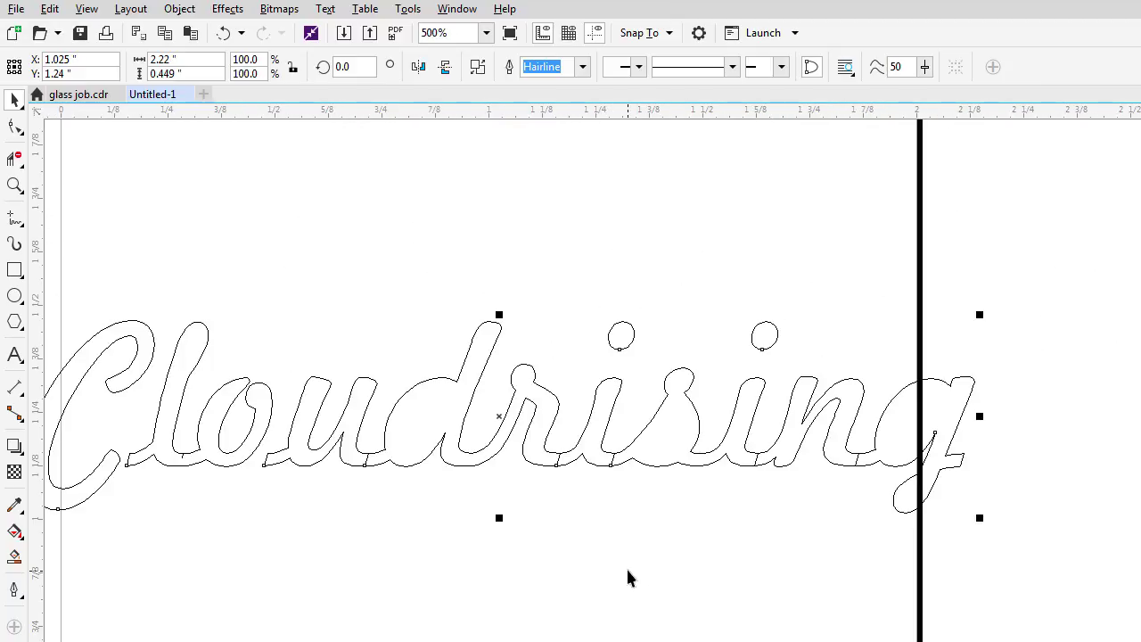
# Undo the weld, zoom into a letter join, and select the letter o curve
pyautogui.hotkey('ctrl', 'z')
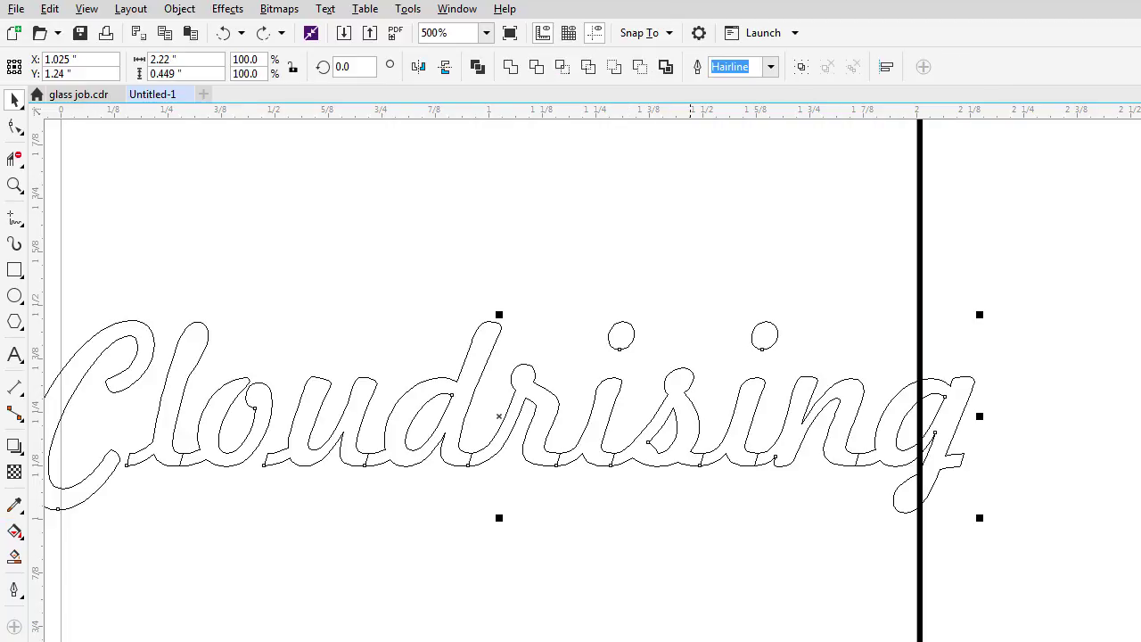
pyautogui.hscroll(-3, 331, 542)
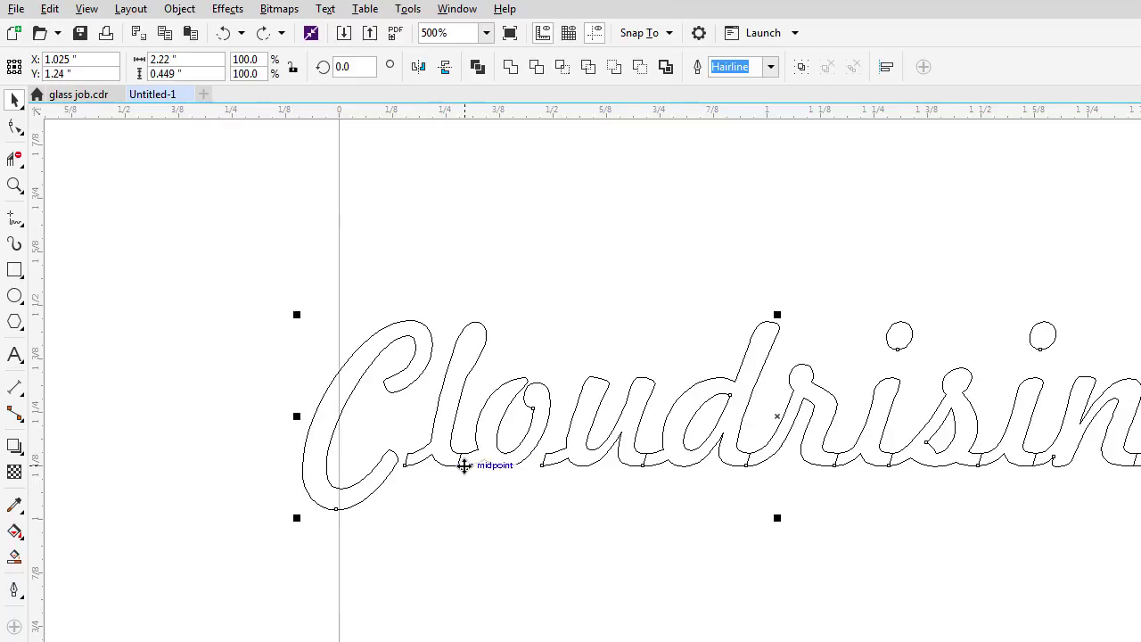
pyautogui.scroll(3, 464, 465)
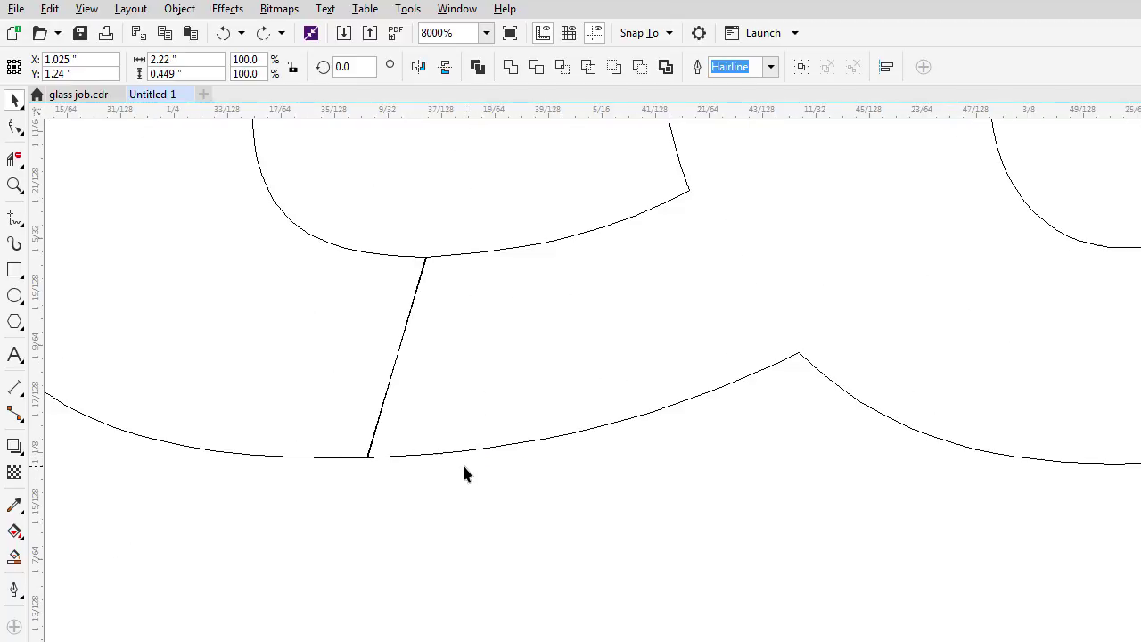
pyautogui.scroll(2, 470, 408)
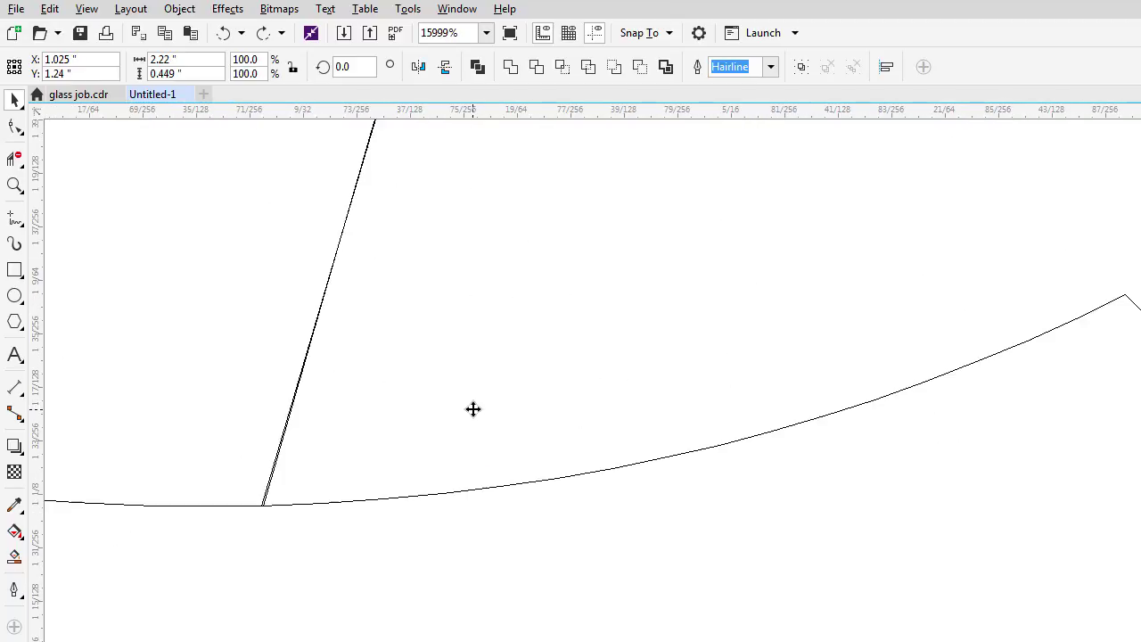
pyautogui.scroll(-3, 474, 409)
pyautogui.click(639, 473)
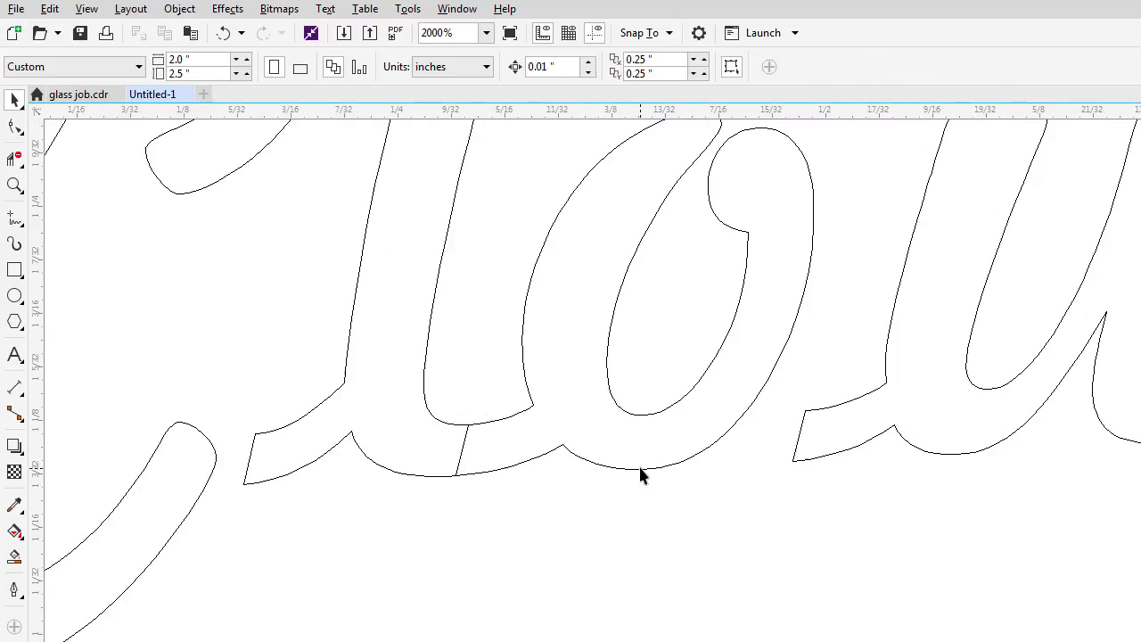
pyautogui.click(642, 469)
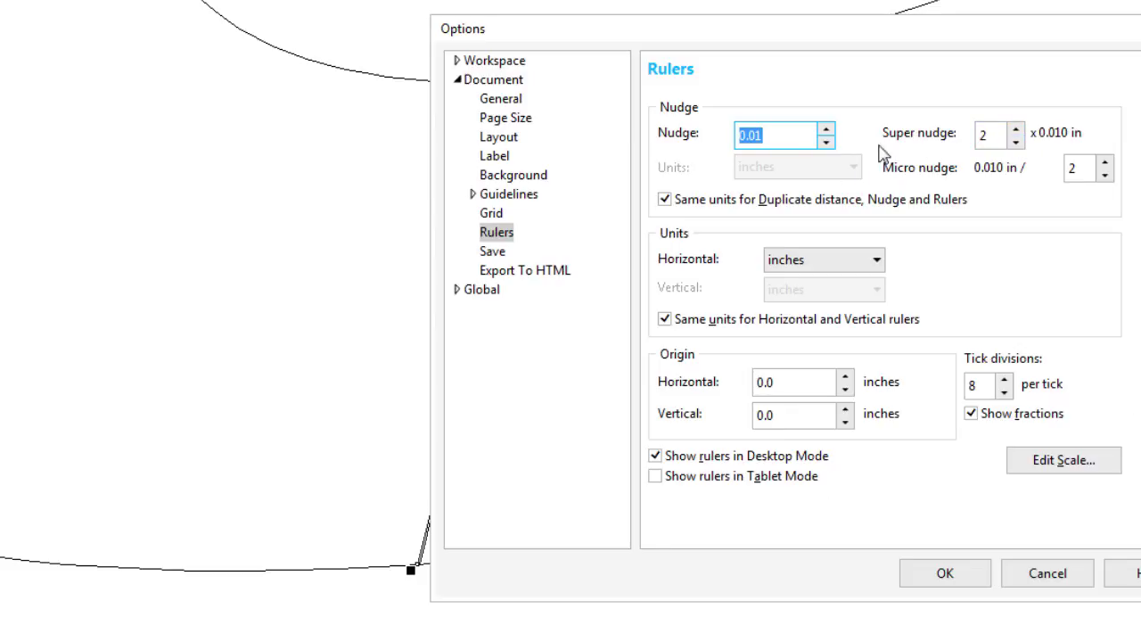
# Change the nudge distance from 0.01 to 0.001 inches
pyautogui.click(778, 134)
pyautogui.press('BackSpace')
pyautogui.write('001')
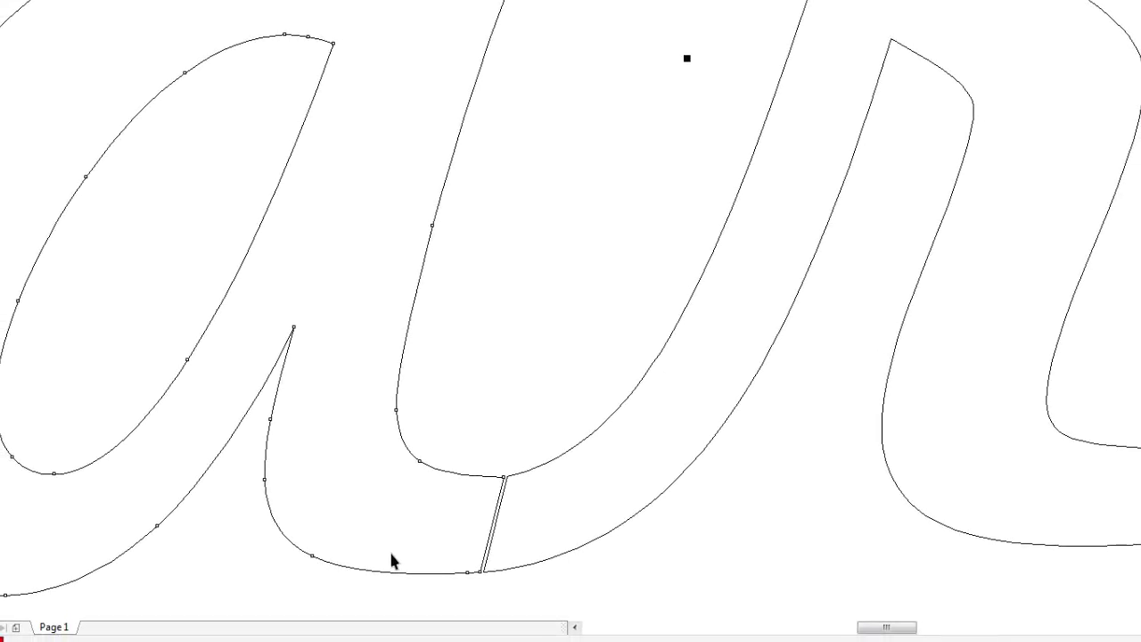
# Nudge the u right into the d, add the r to the selection, and show nodes
pyautogui.press('Right')
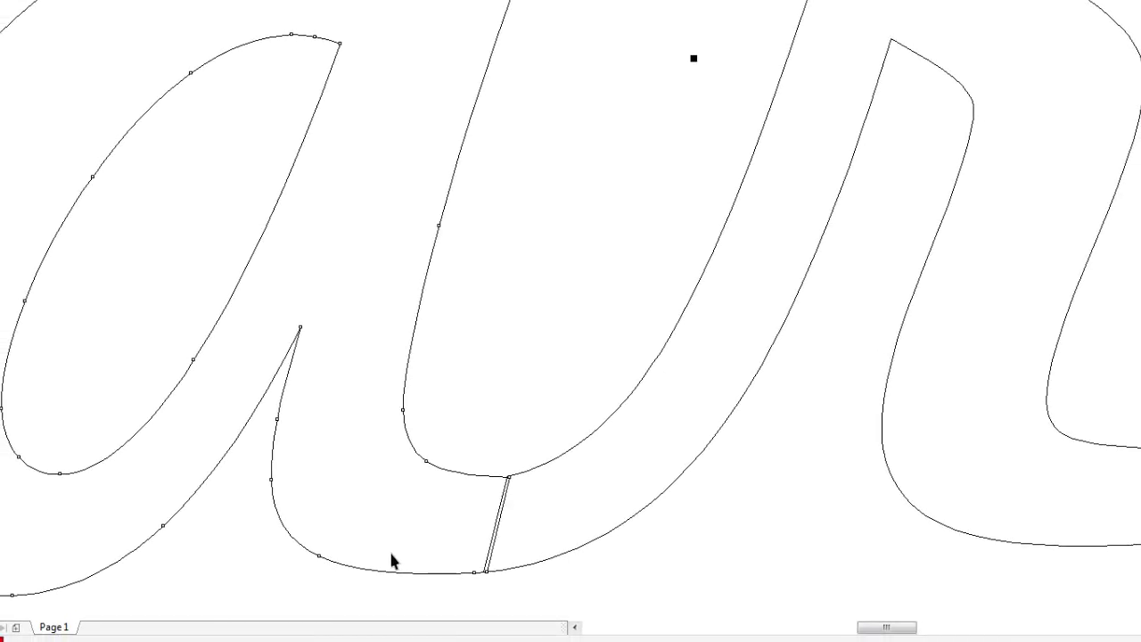
pyautogui.scroll(-3, 629, 412)
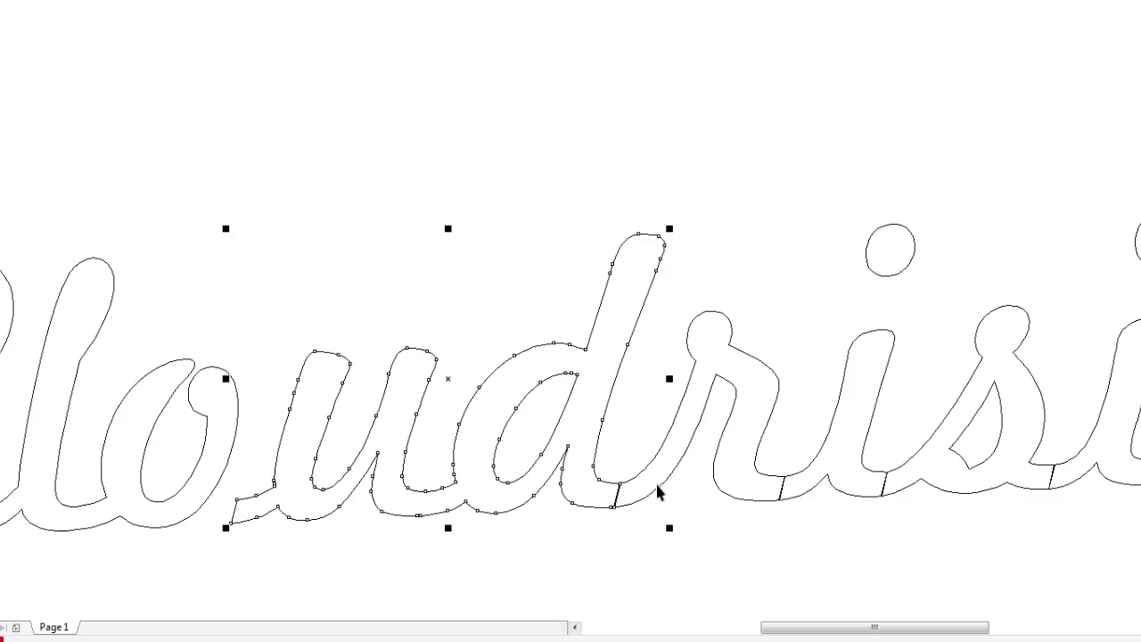
pyautogui.keyDown('shift'); pyautogui.click(733, 387); pyautogui.keyUp('shift')
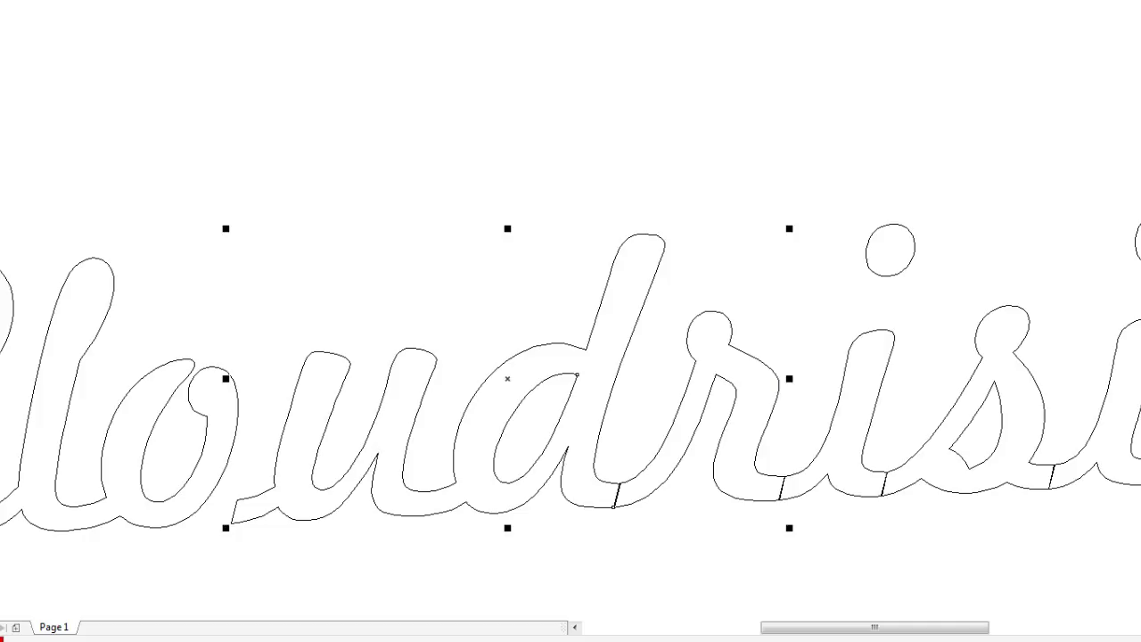
pyautogui.press('F10')
# Nudge the i slightly left into the r and join the r and i
pyautogui.click(811, 410)
pyautogui.click(821, 457)
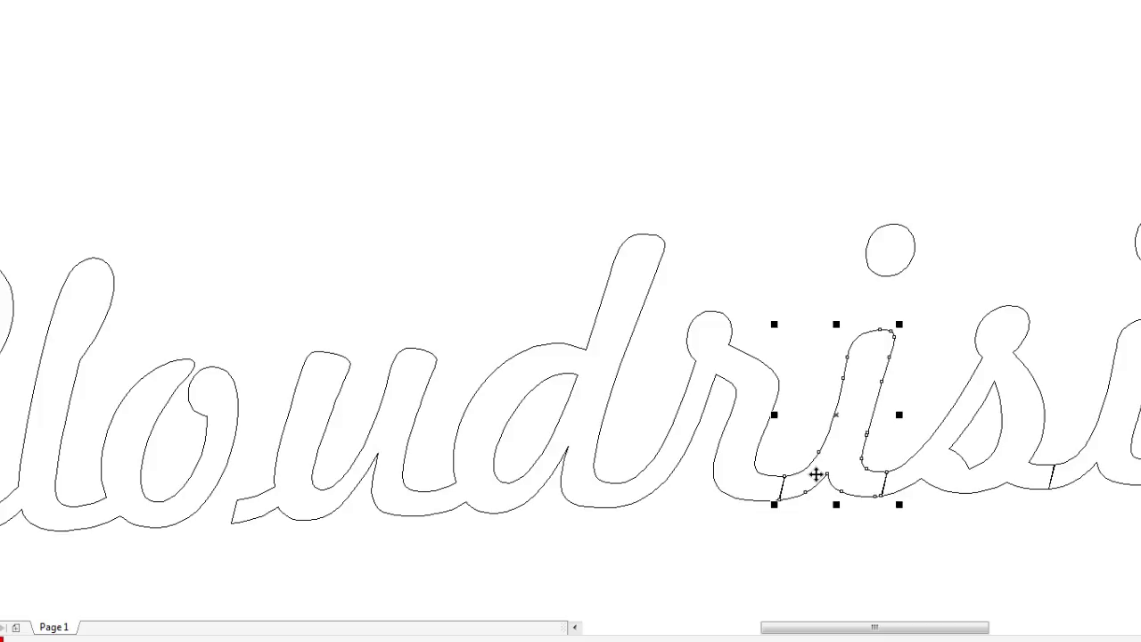
pyautogui.scroll(3, 816, 474)
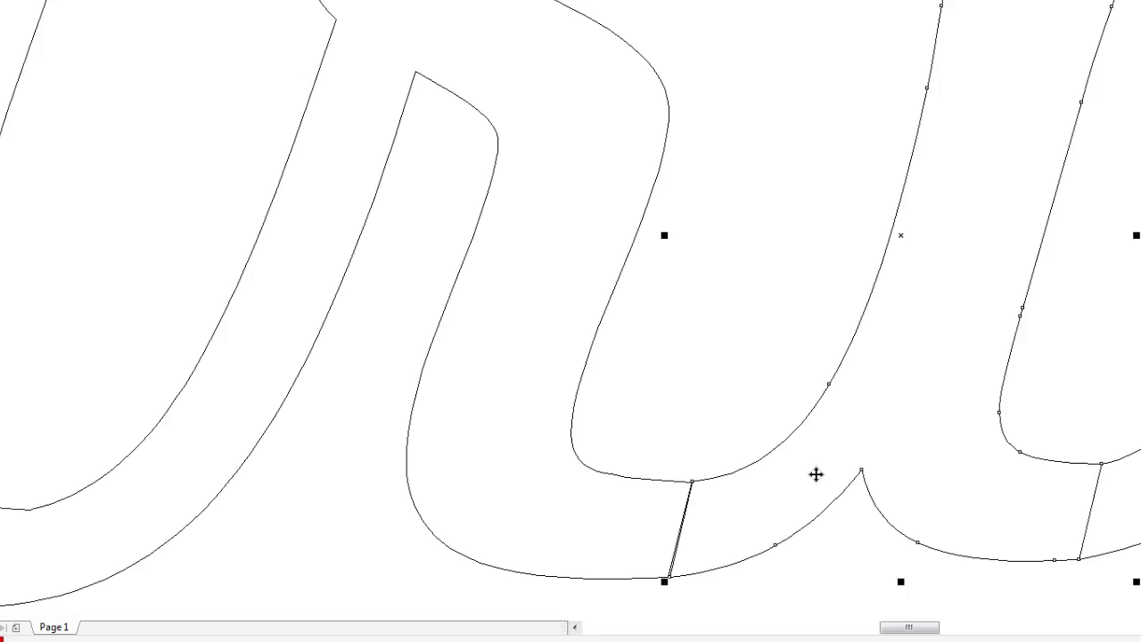
pyautogui.press('Left')
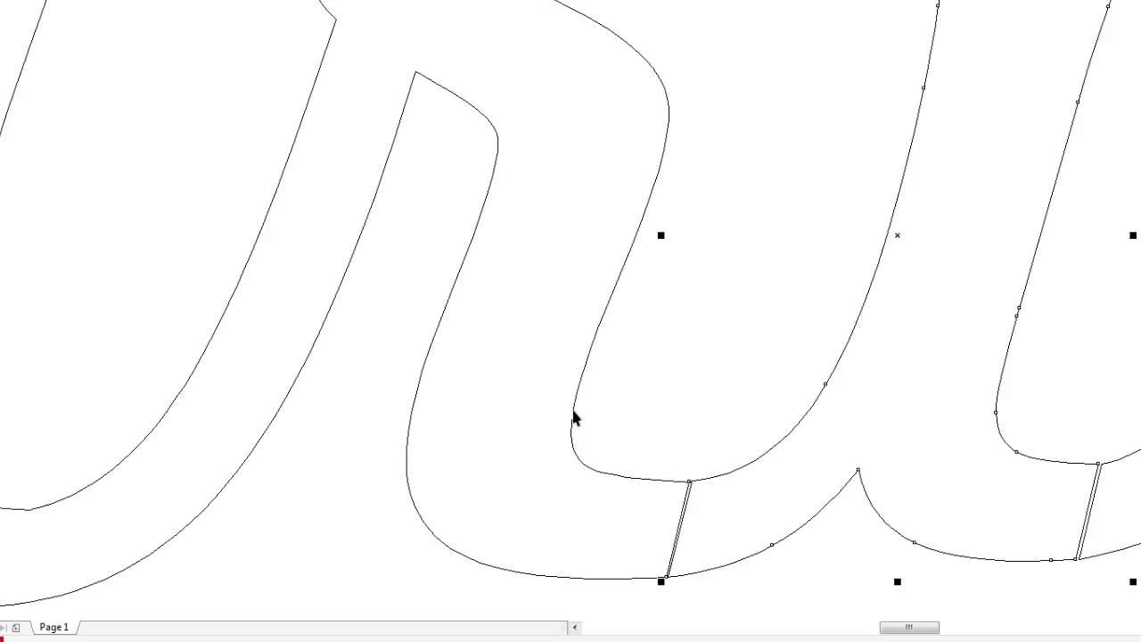
pyautogui.press('Escape')
pyautogui.hotkey('ctrl', 'z')
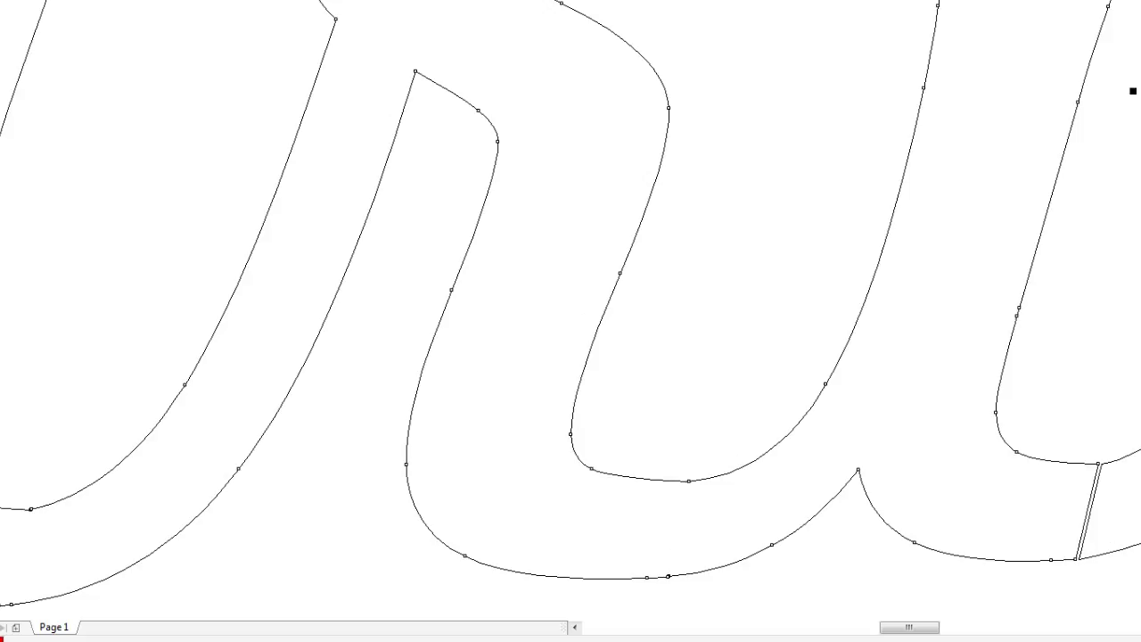
pyautogui.hscroll(6, 819, 437)
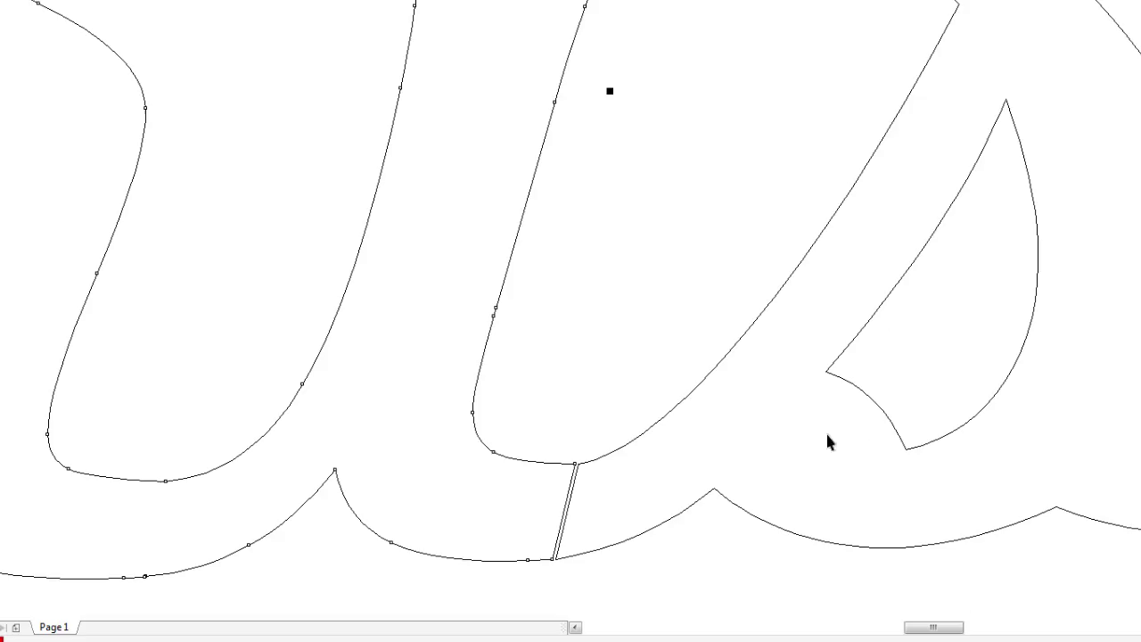
pyautogui.scroll(-2, 1014, 496)
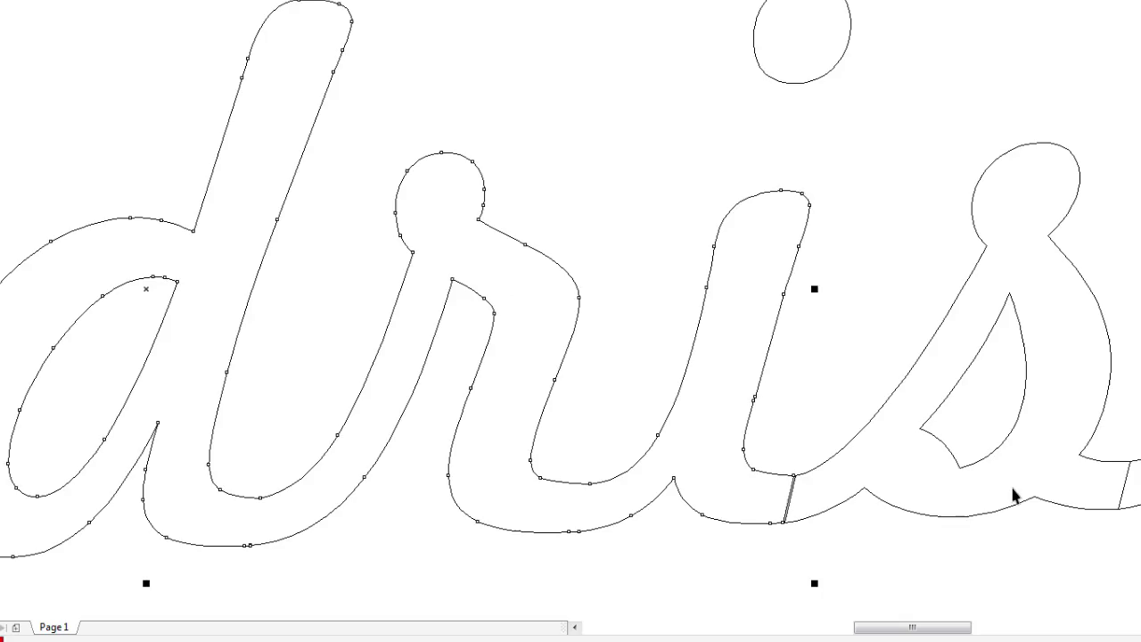
# Combine the s pieces, nudge the s left into the i, and weld it to its neighbour
pyautogui.click(1104, 576)
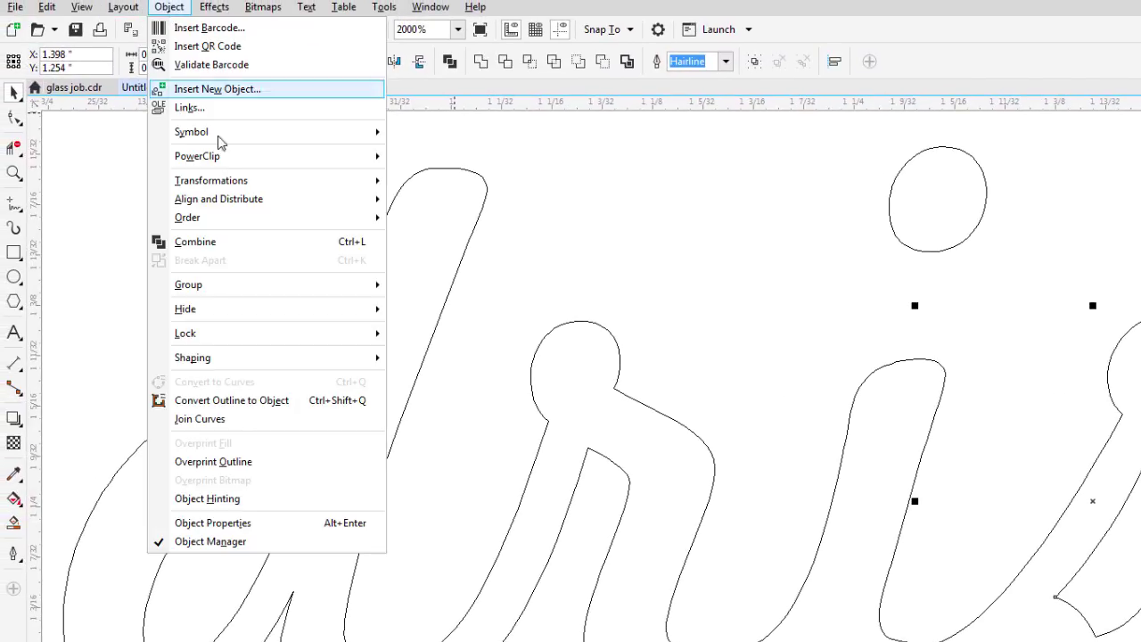
pyautogui.click(242, 243)
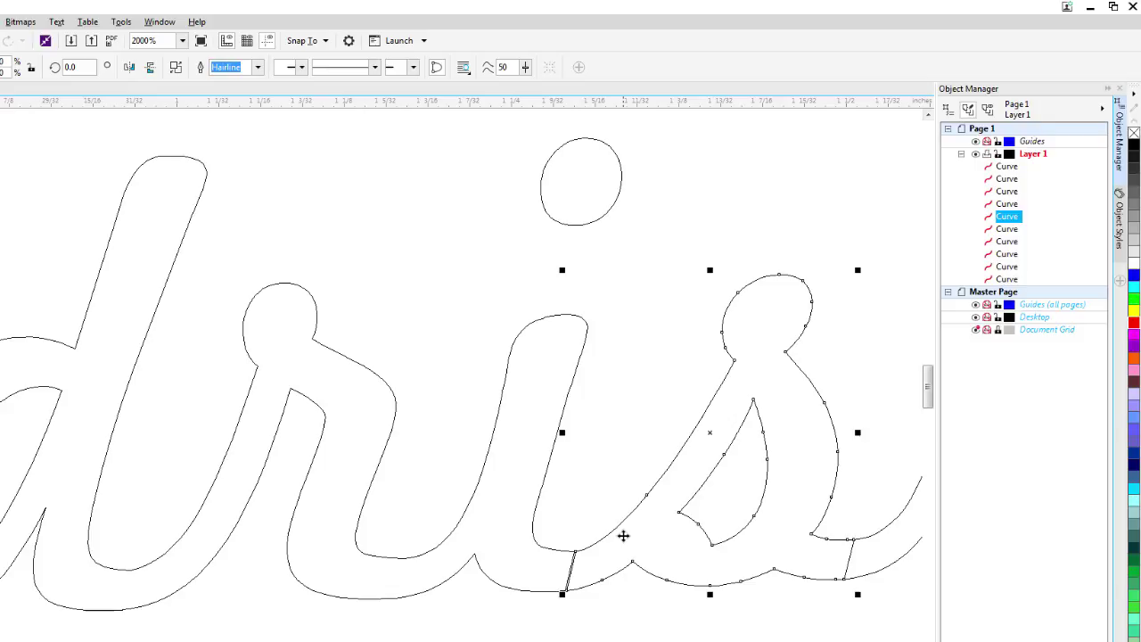
pyautogui.press('Left')
pyautogui.press('Left')
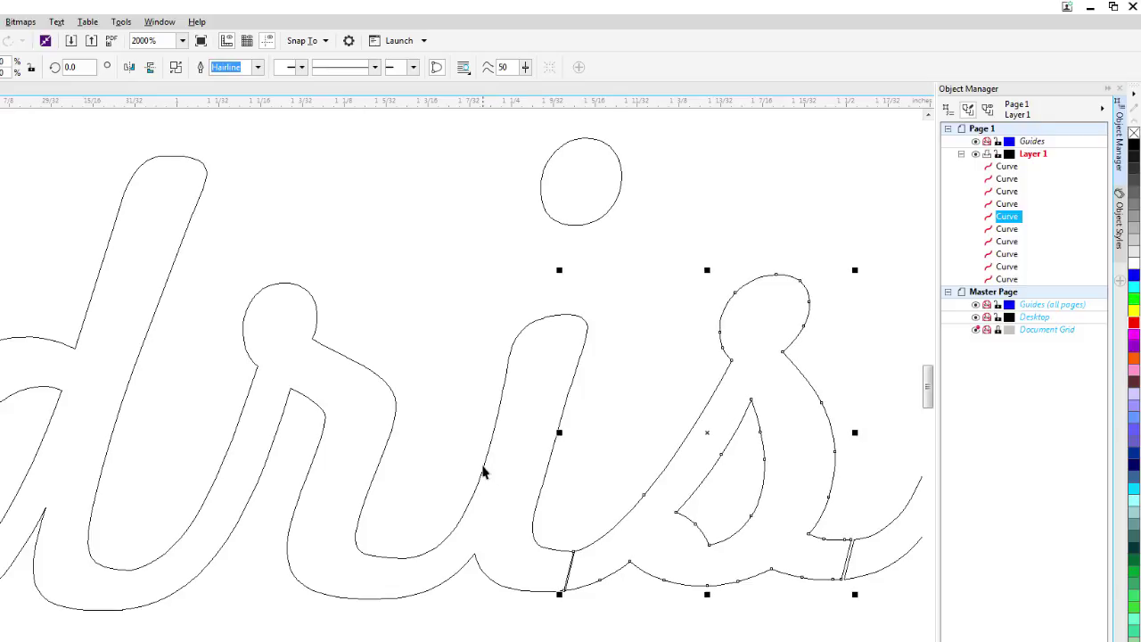
pyautogui.keyDown('shift'); pyautogui.click(483, 472); pyautogui.keyUp('shift')
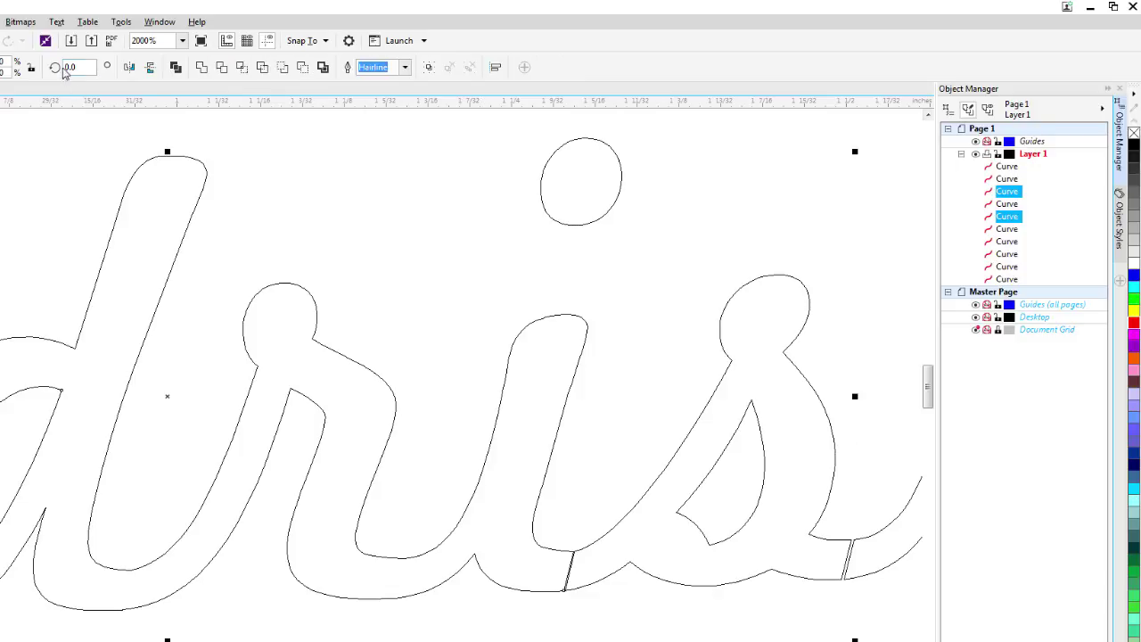
pyautogui.click(201, 67)
pyautogui.press('F10')
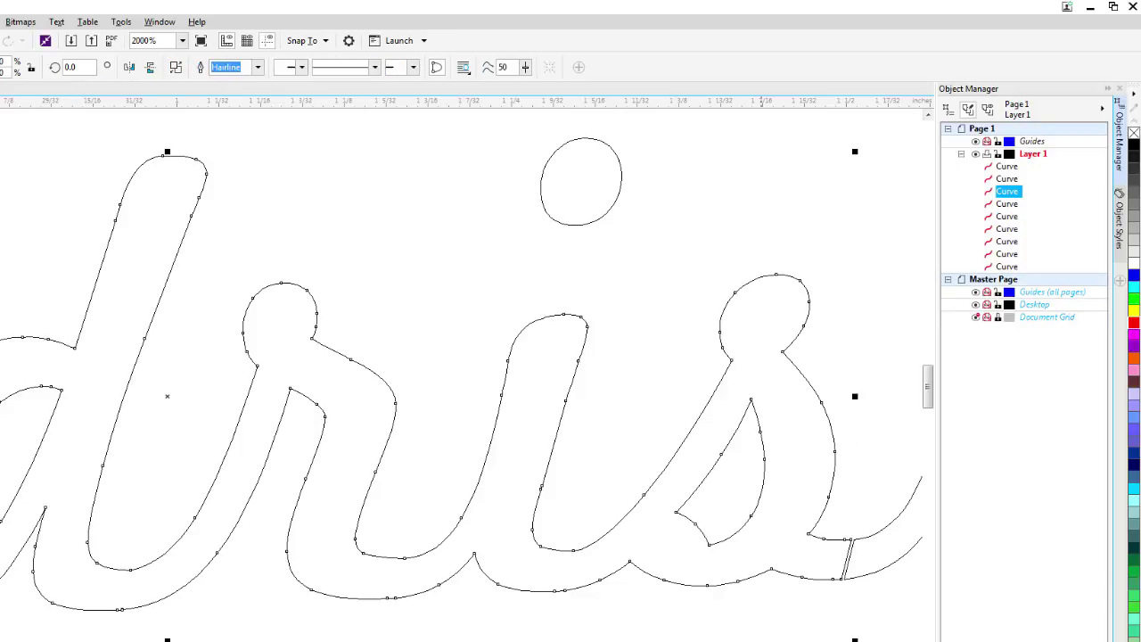
pyautogui.hscroll(3, 464, 356)
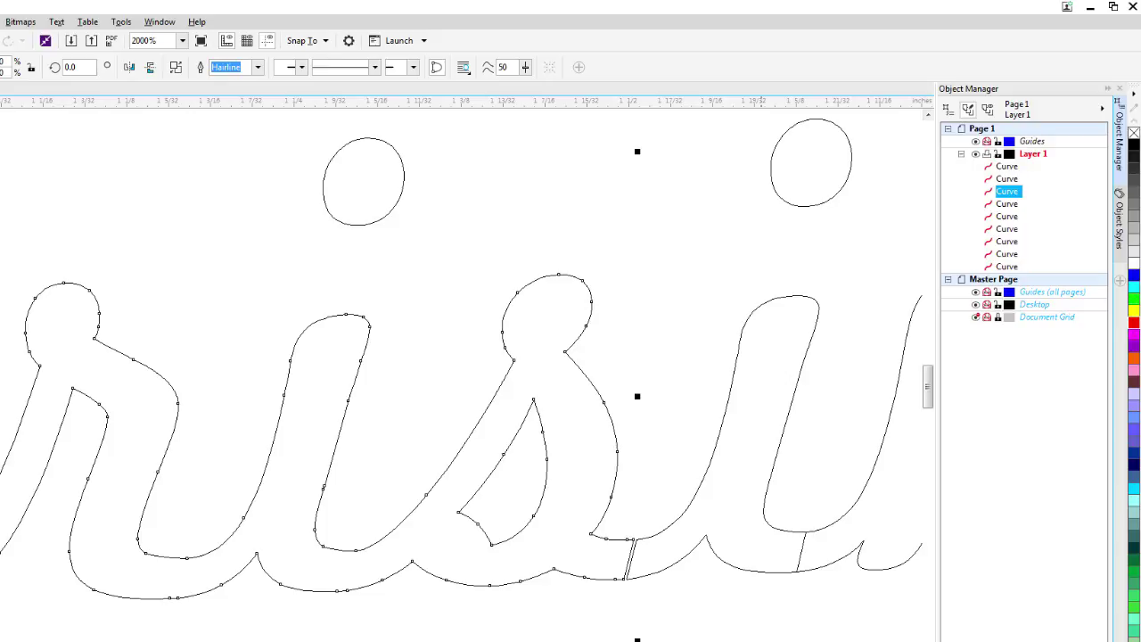
pyautogui.hscroll(1, 464, 357)
pyautogui.hscroll(1, 497, 387)
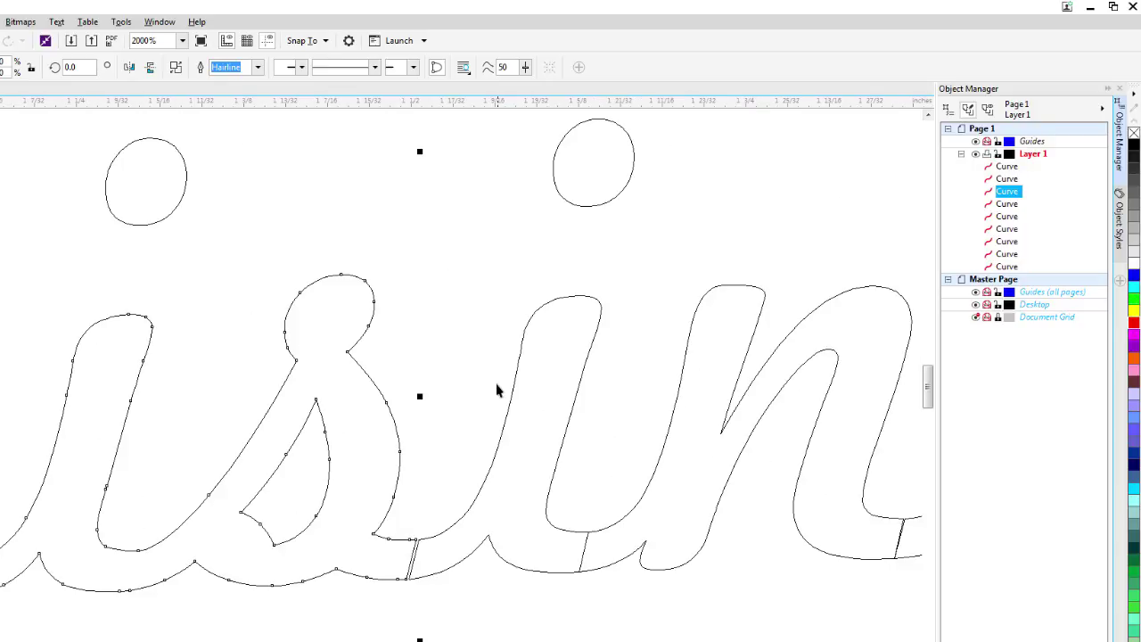
# Nudge the next i left into the s and weld the s and u curves
pyautogui.click(497, 496)
pyautogui.press('Left')
pyautogui.press('Left')
pyautogui.press('Left')
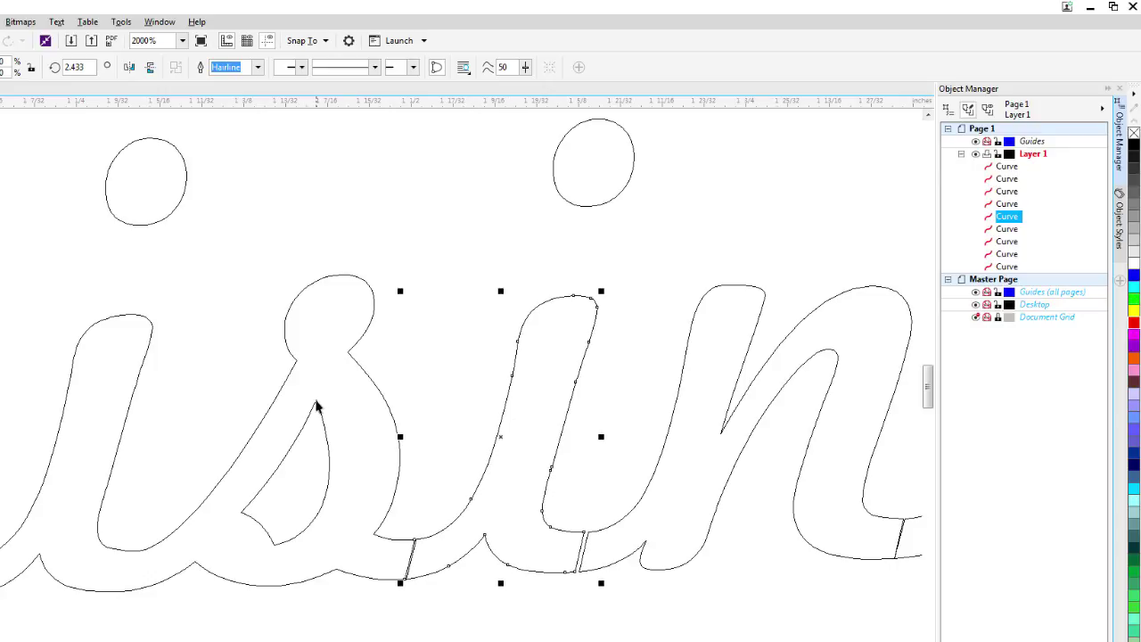
pyautogui.click(318, 405)
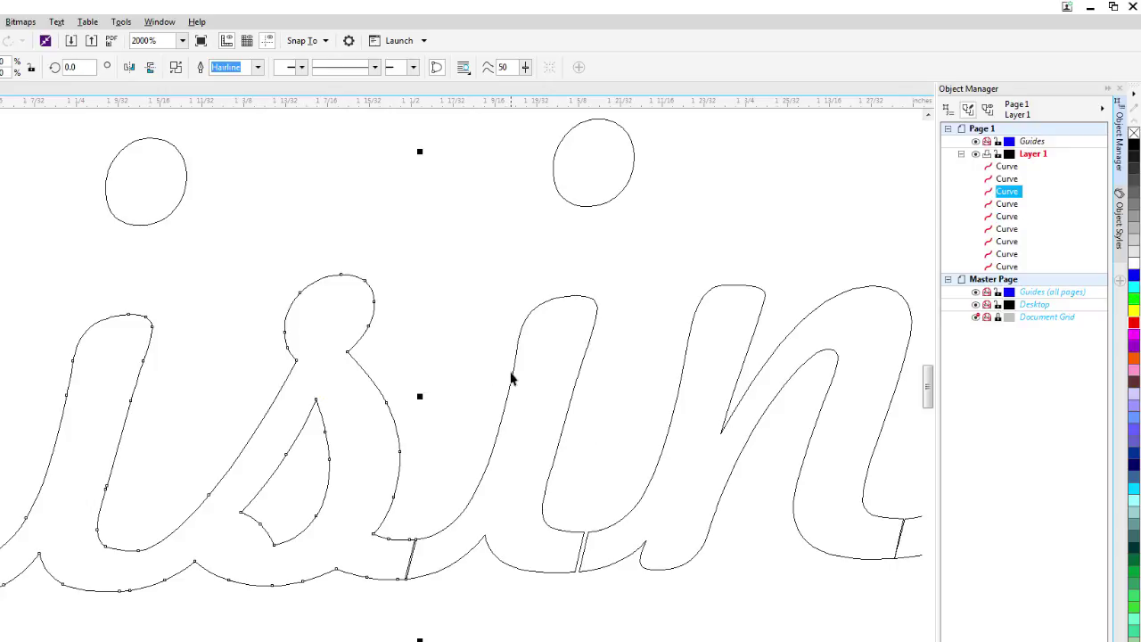
pyautogui.keyDown('shift'); pyautogui.click(512, 371); pyautogui.keyUp('shift')
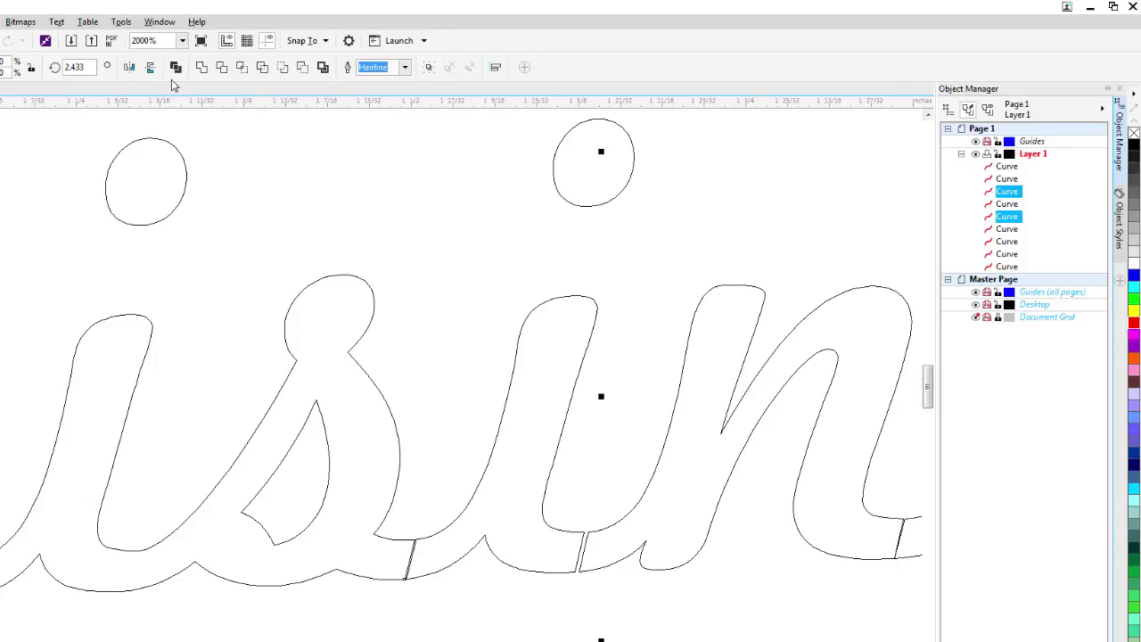
pyautogui.click(201, 67)
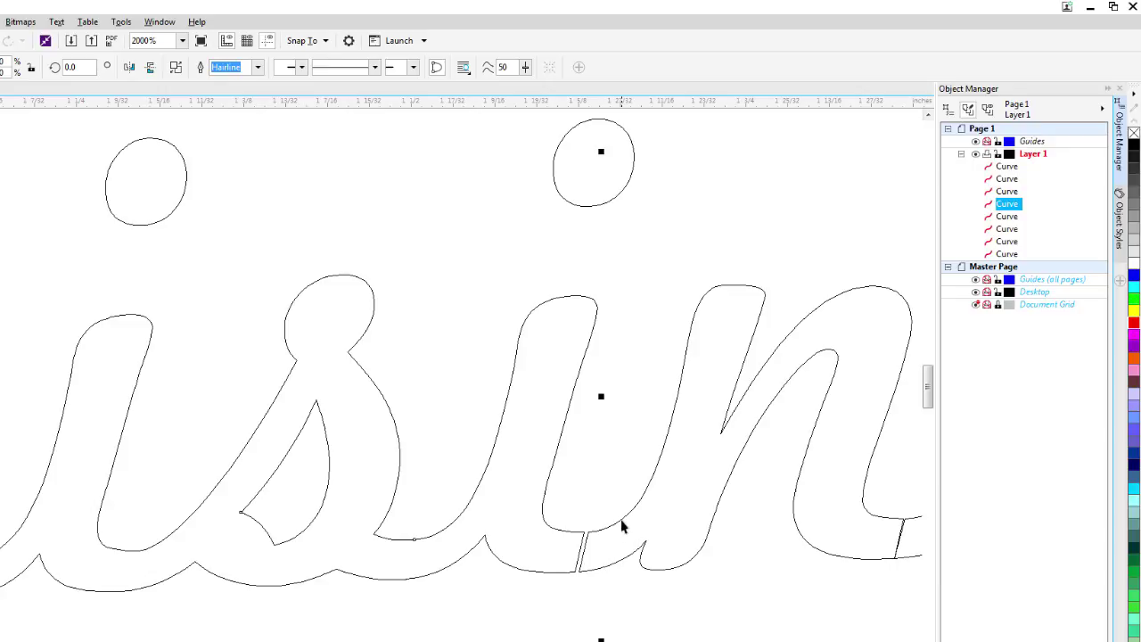
pyautogui.scroll(-2, 698, 571)
pyautogui.scroll(-2, 774, 581)
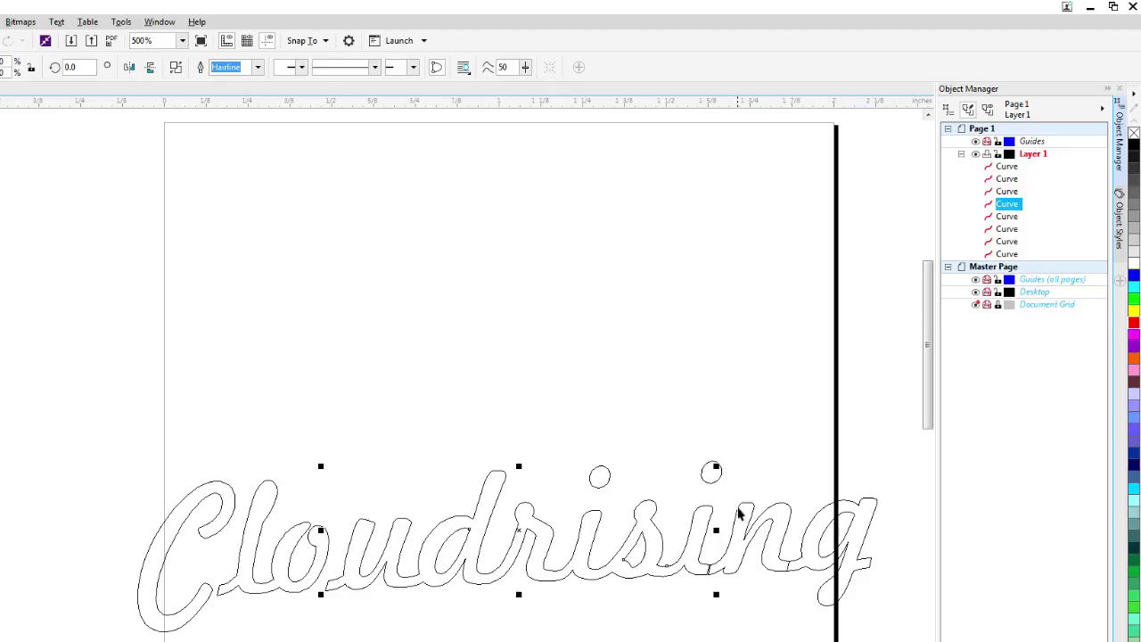
pyautogui.scroll(2, 756, 532)
pyautogui.scroll(2, 756, 532)
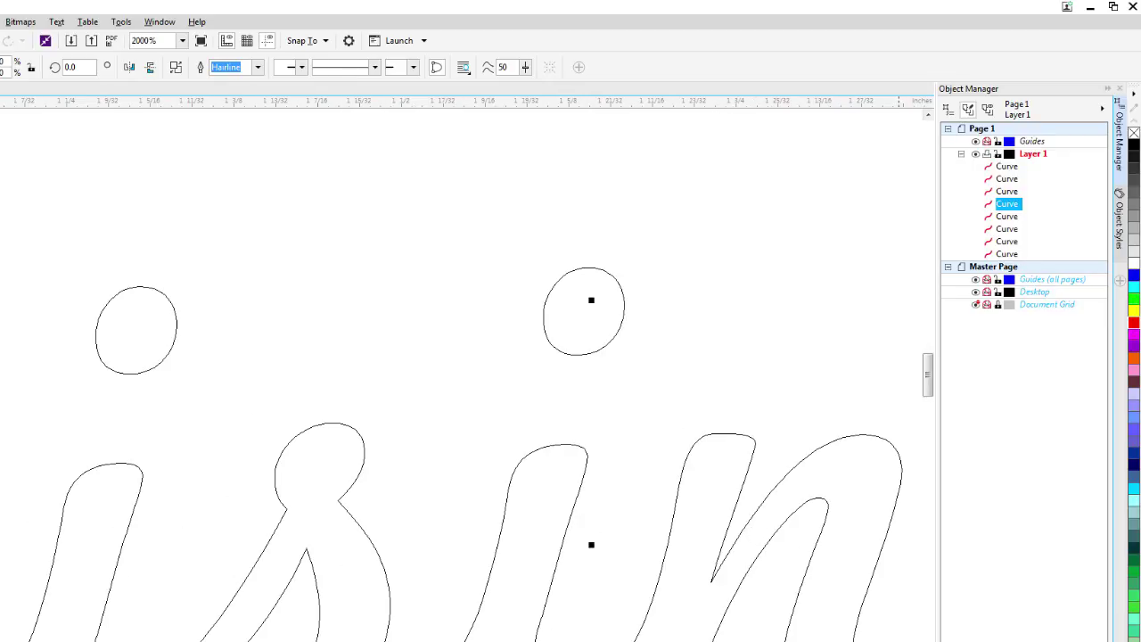
pyautogui.scroll(-1, 463, 375)
pyautogui.scroll(-2, 707, 584)
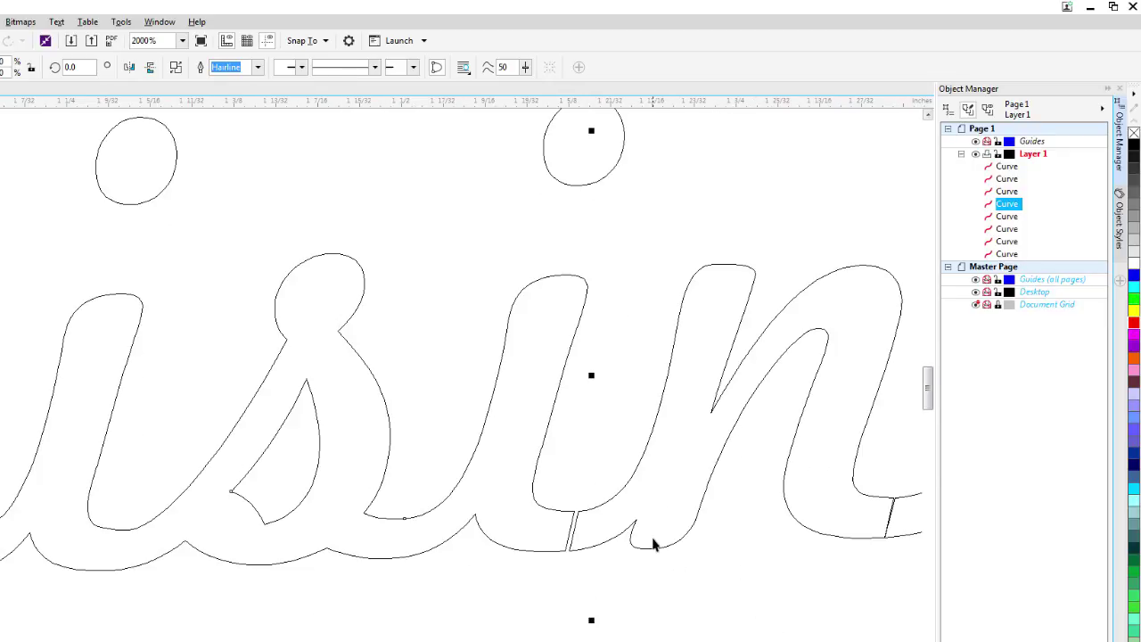
# Nudge the n slightly left and weld it to the i
pyautogui.click(653, 541)
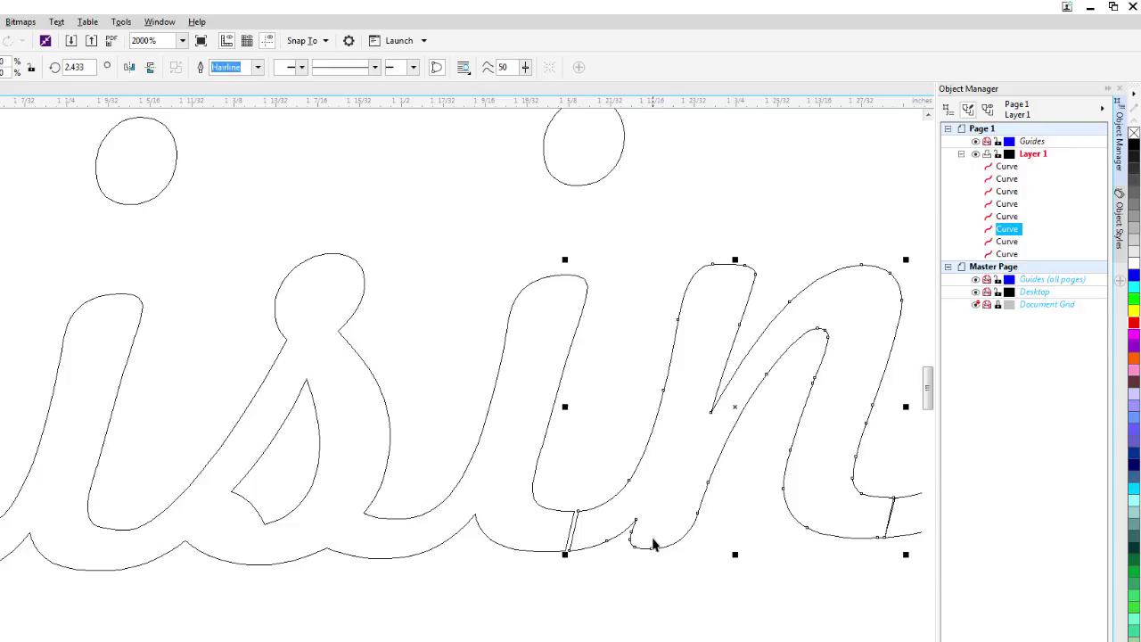
pyautogui.press('Left')
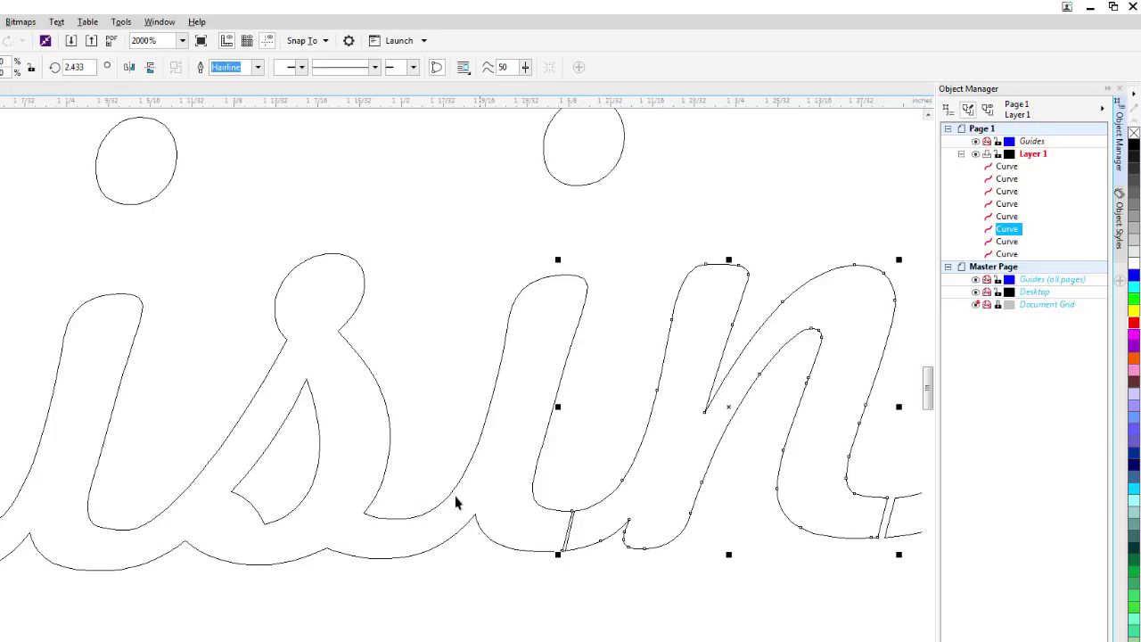
pyautogui.keyDown('shift'); pyautogui.click(464, 483); pyautogui.keyUp('shift')
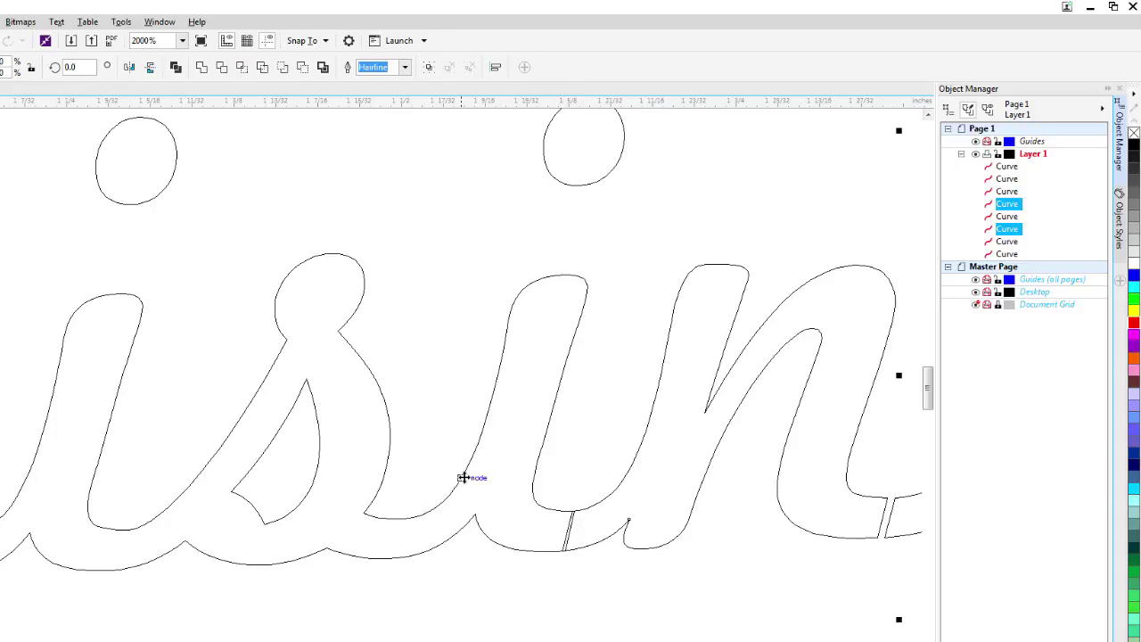
pyautogui.click(203, 71)
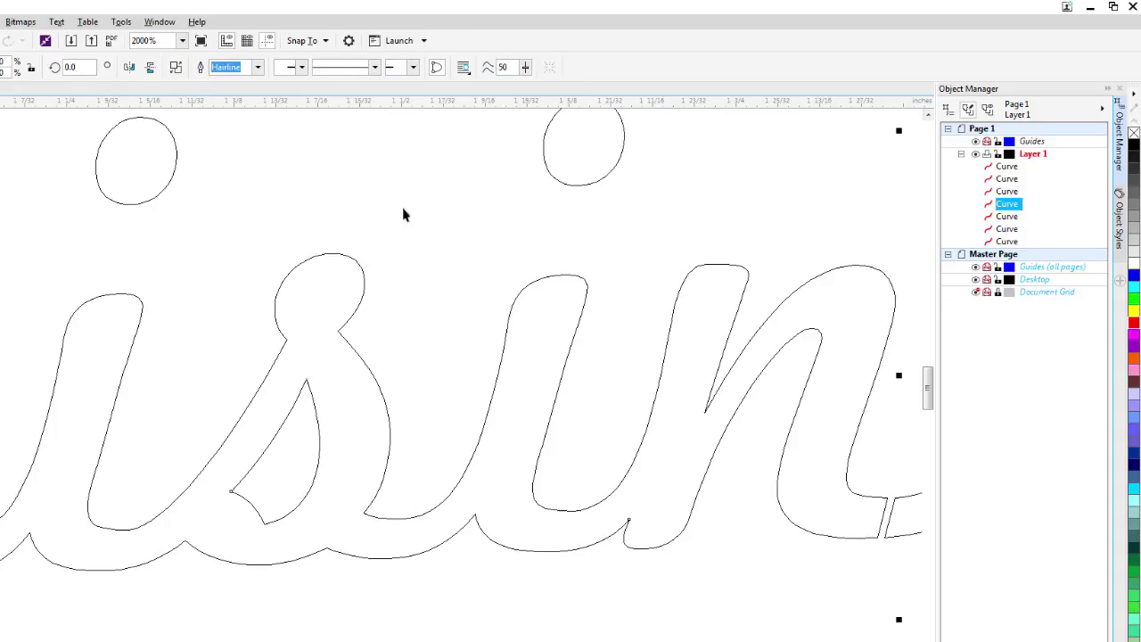
pyautogui.hscroll(5, 464, 371)
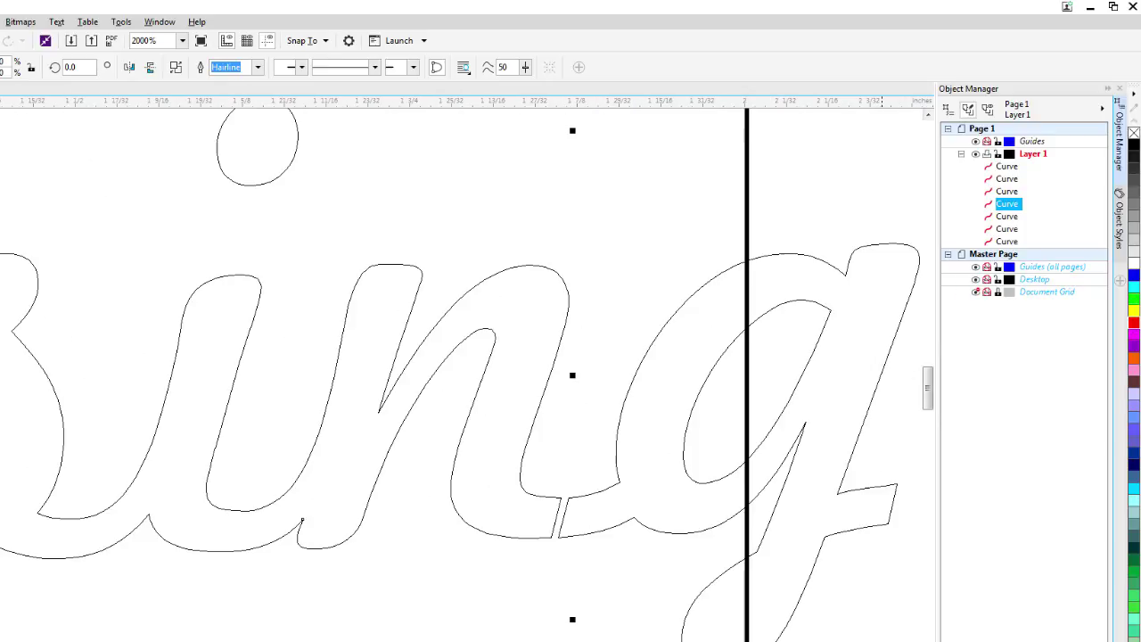
# Marquee-select all pieces of the g and combine them into one curve
pyautogui.scroll(-2, 831, 628)
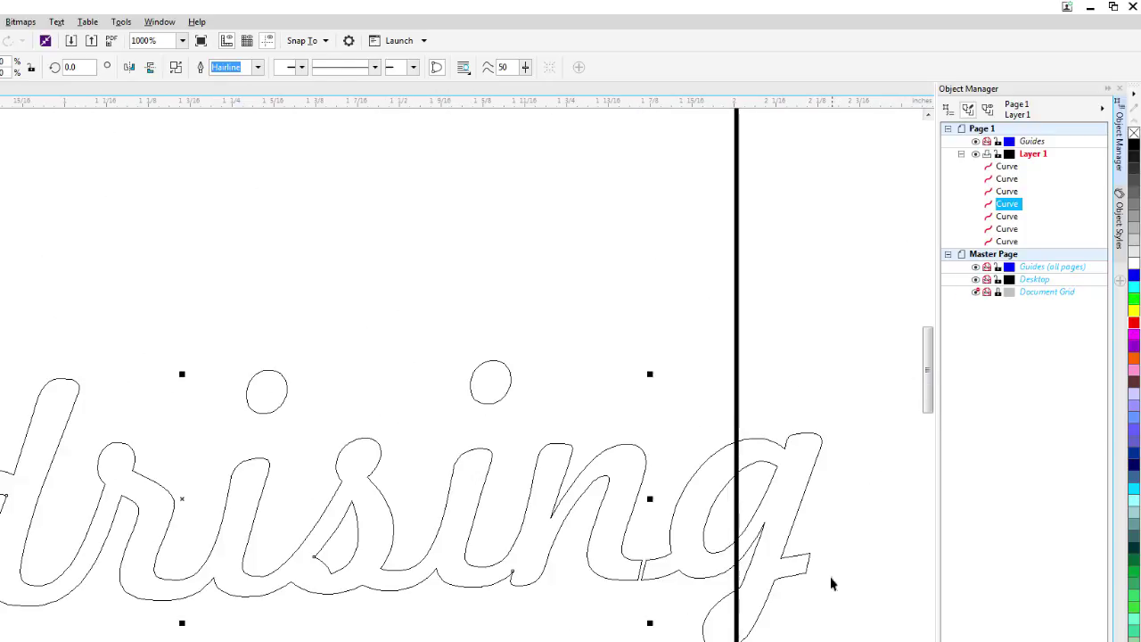
pyautogui.click(680, 387)
pyautogui.moveTo(654, 362); pyautogui.dragTo(810, 620)
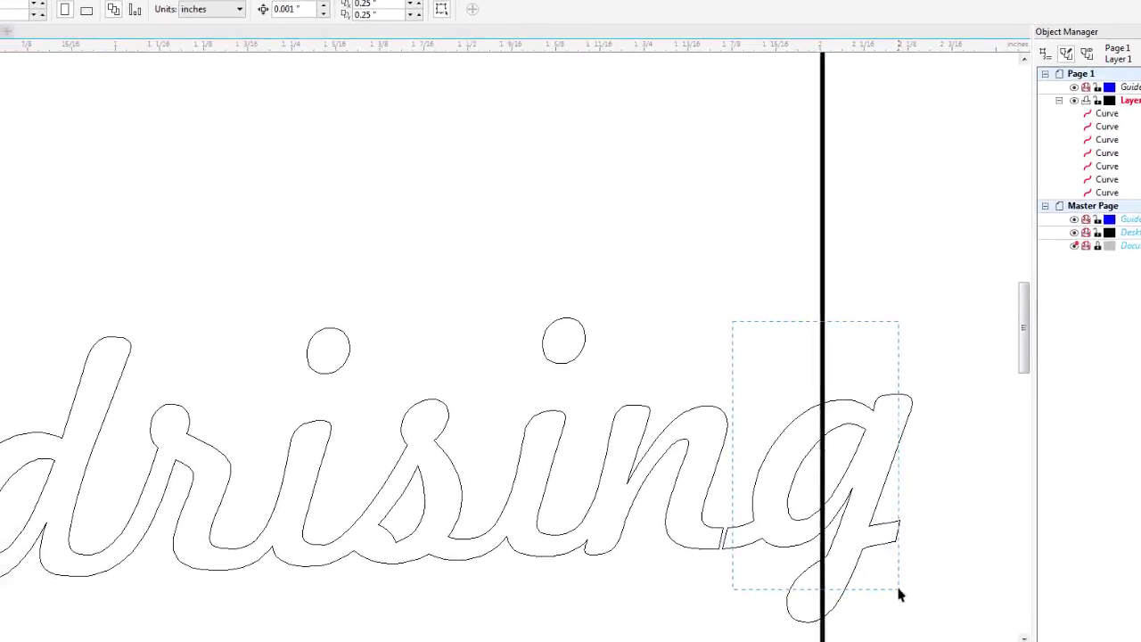
pyautogui.moveTo(899, 594); pyautogui.dragTo(899, 594)
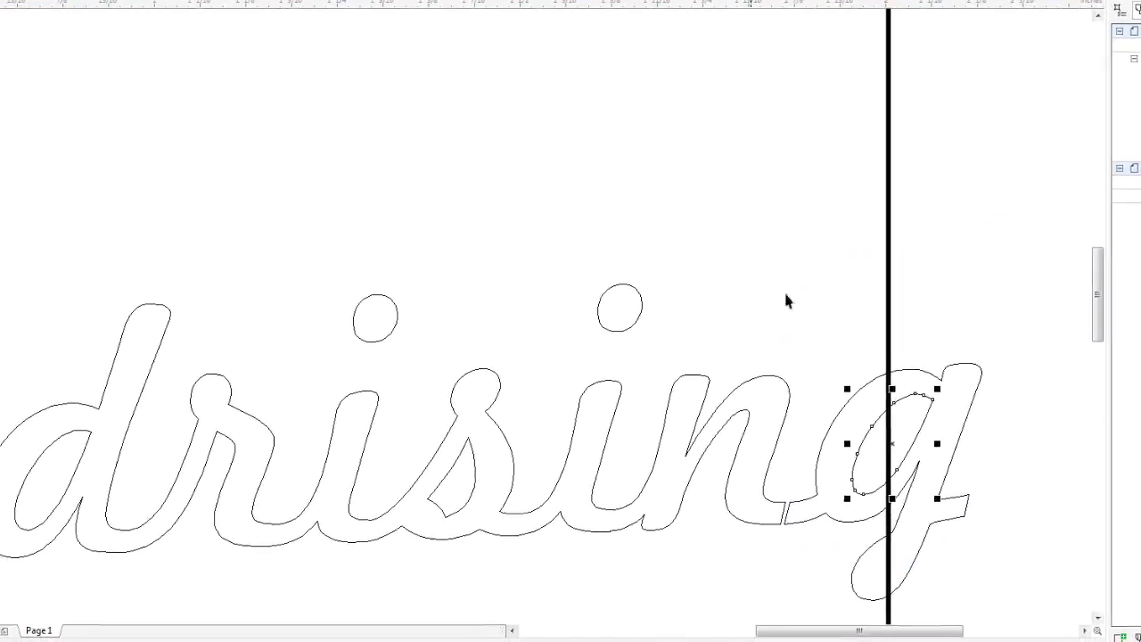
pyautogui.moveTo(691, 285); pyautogui.dragTo(906, 624)
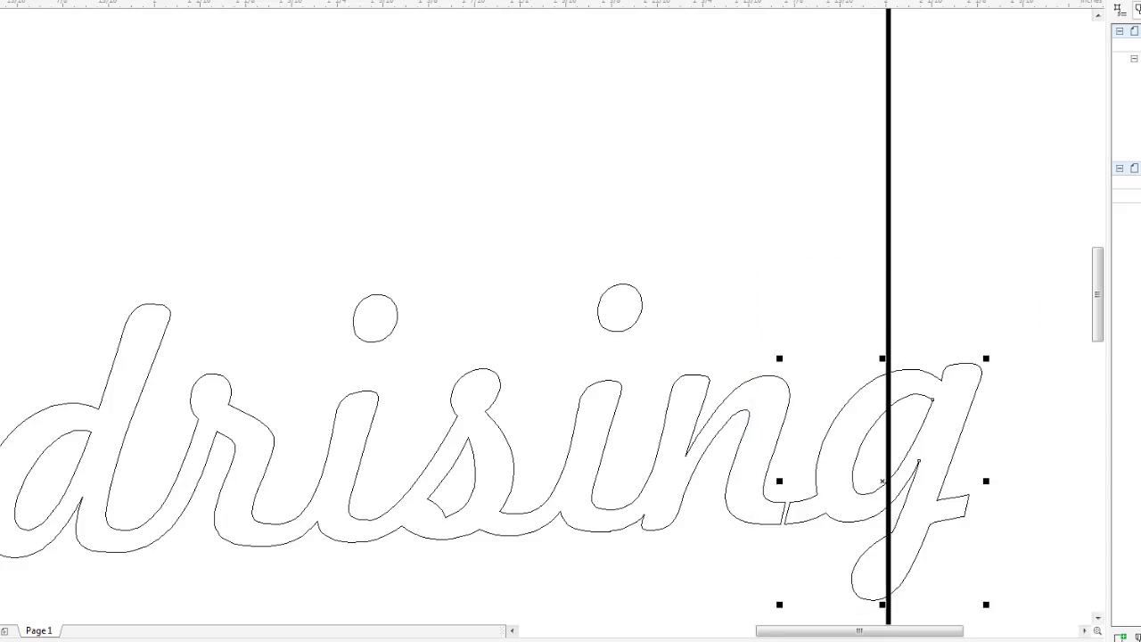
pyautogui.hotkey('alt', 'a')
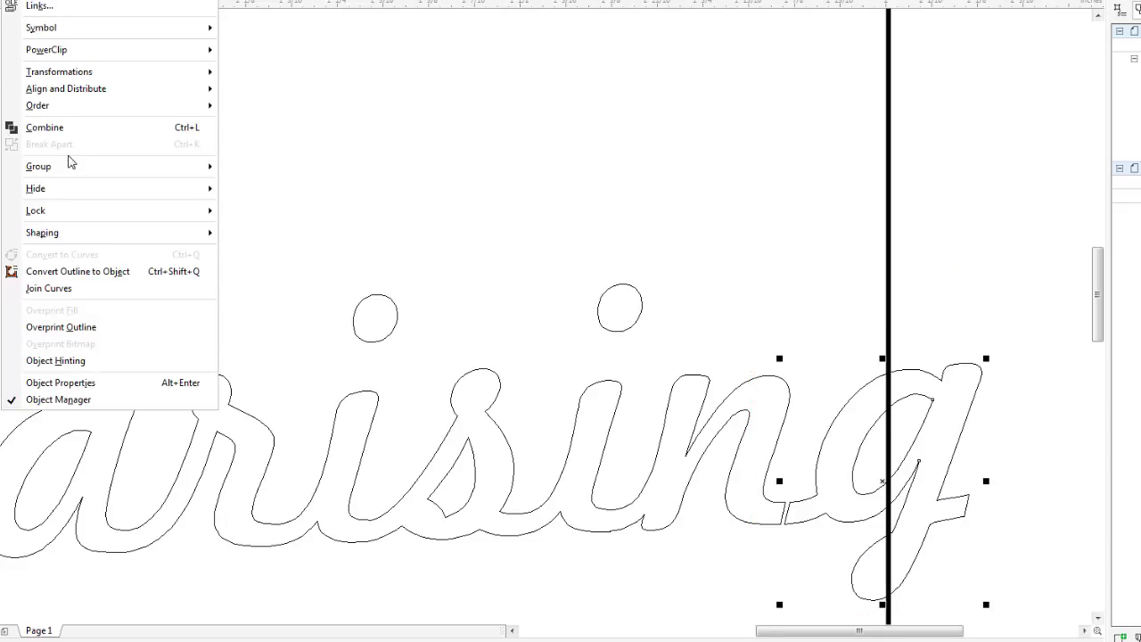
pyautogui.click(69, 130)
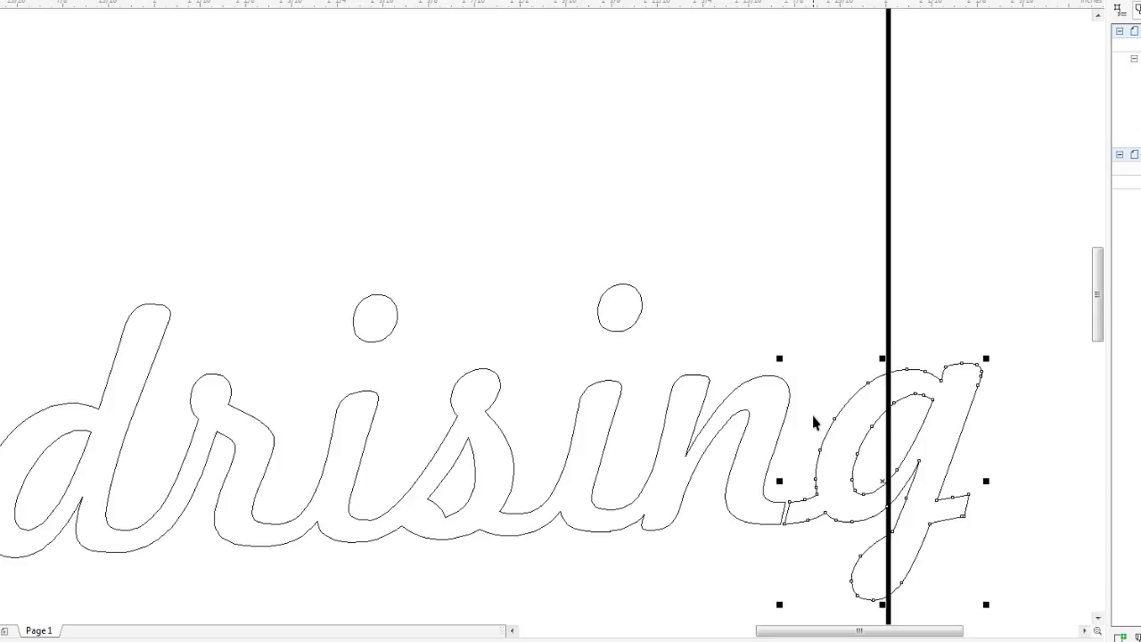
pyautogui.scroll(1, 820, 437)
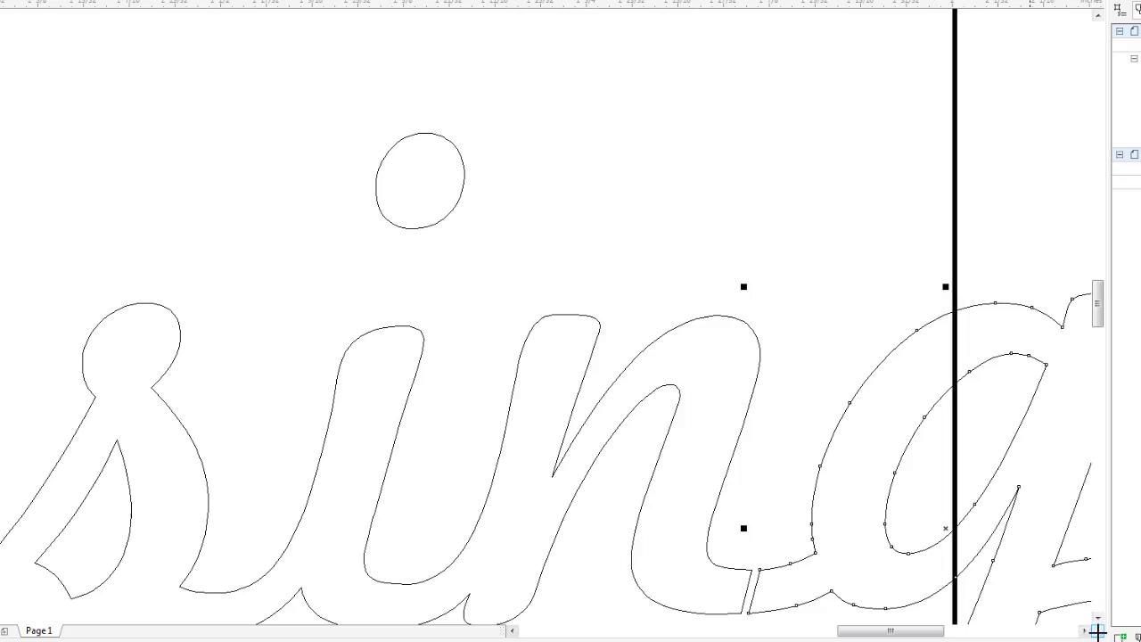
pyautogui.doubleClick(1100, 619)
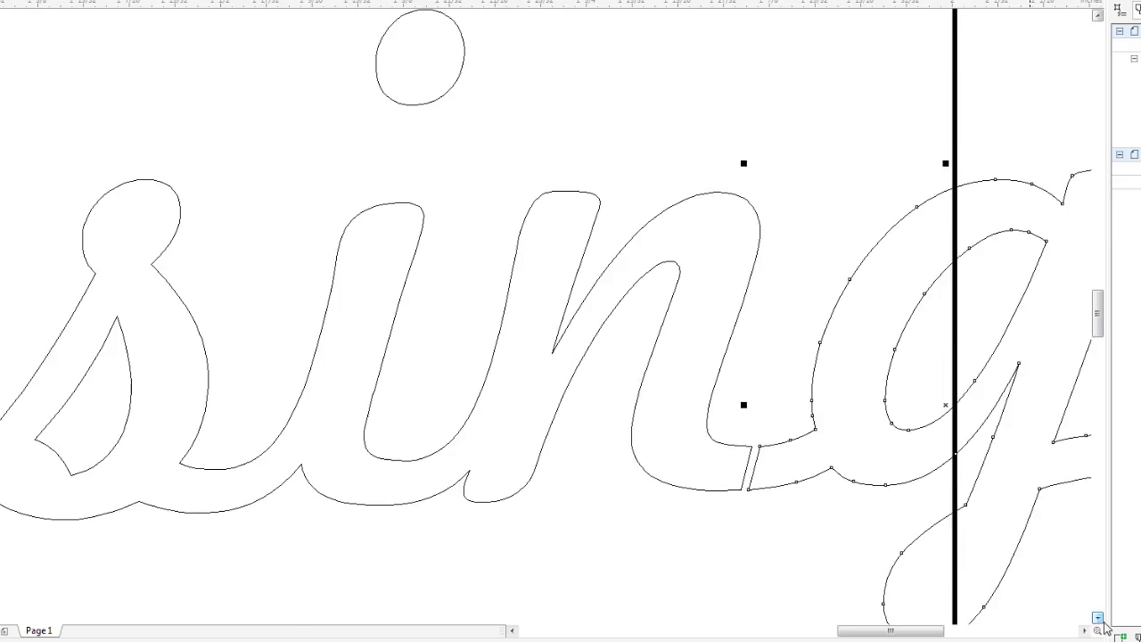
# Nudge the g two steps left to meet the n, then zoom out to the whole page
pyautogui.press('Left')
pyautogui.press('Left')
pyautogui.press('Left')
pyautogui.press('Left')
pyautogui.press('Left')
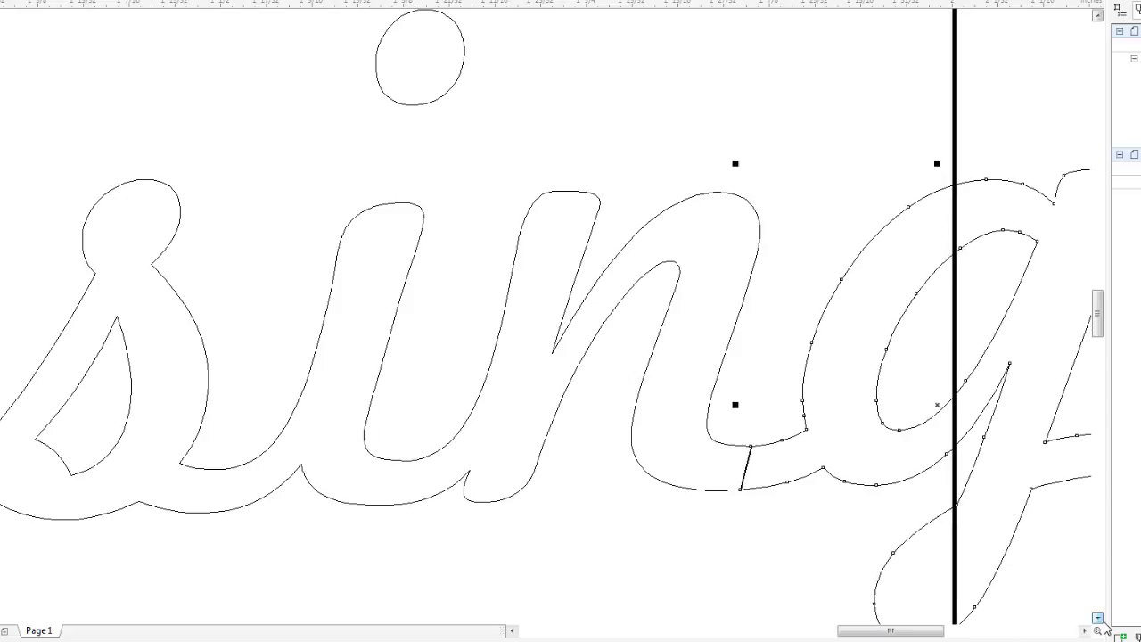
pyautogui.press('Left')
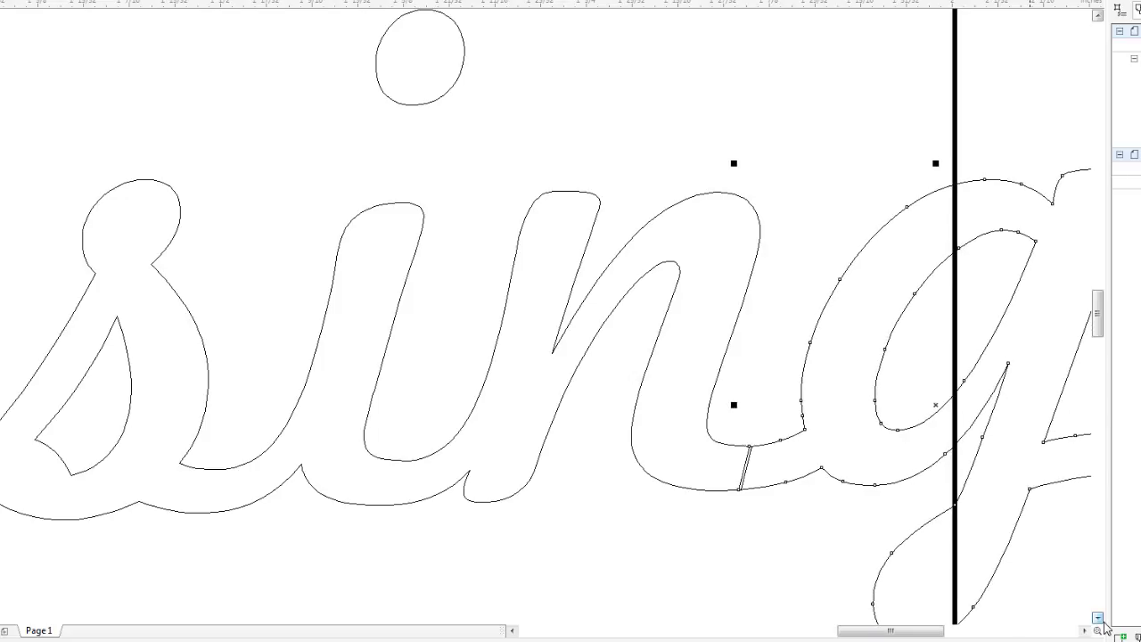
pyautogui.click(517, 227)
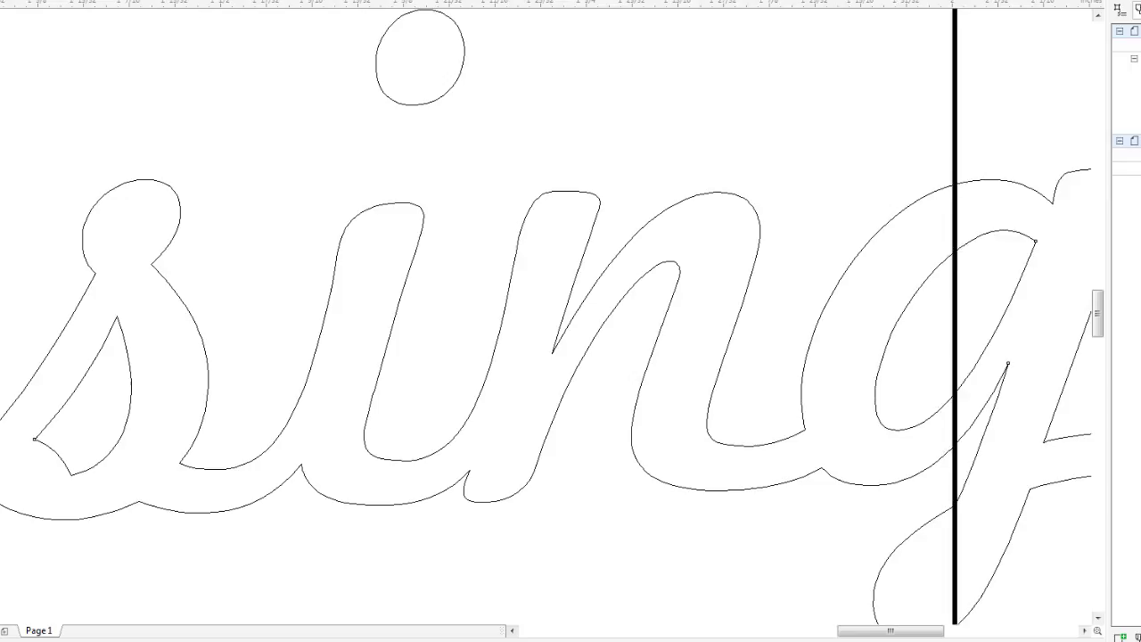
pyautogui.scroll(-2, 487, 260)
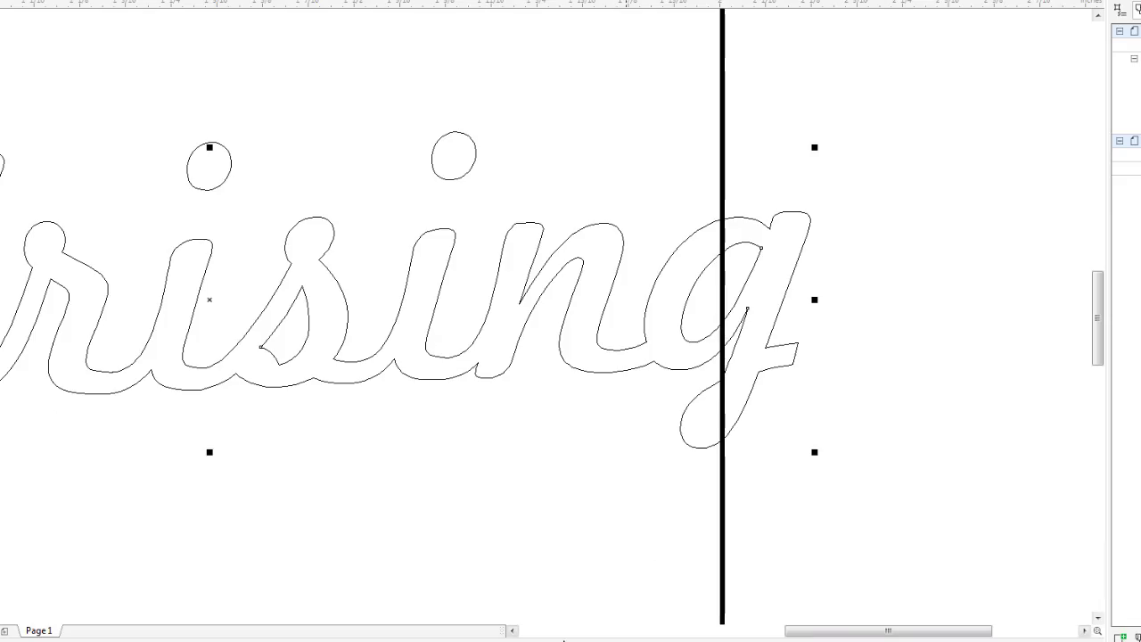
pyautogui.click(513, 630)
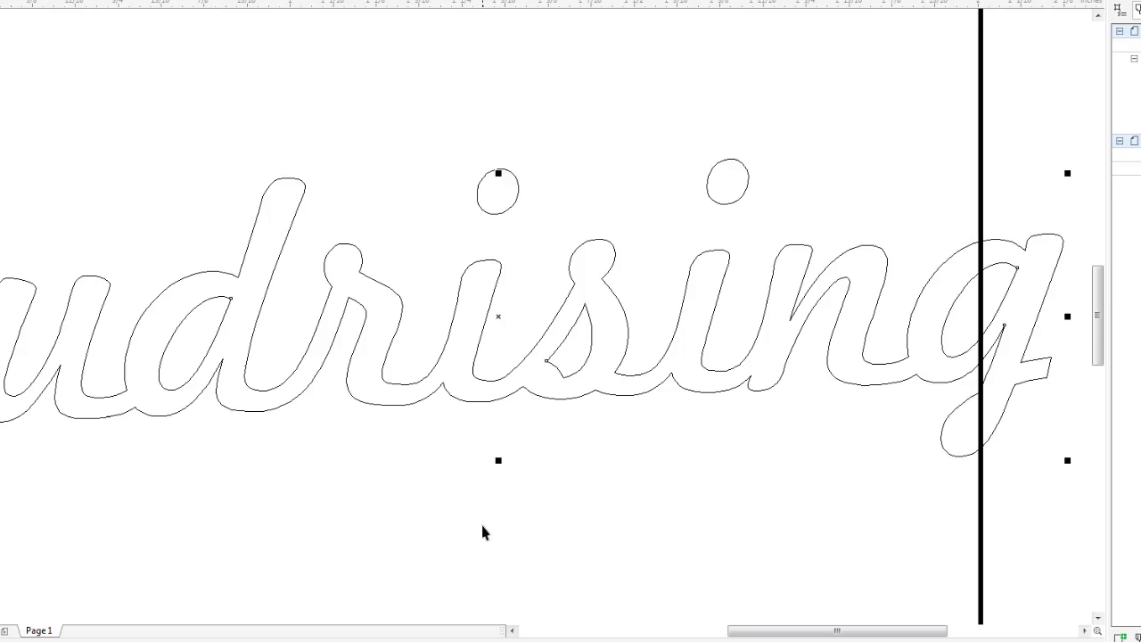
pyautogui.hotkey('shift', 'F4')
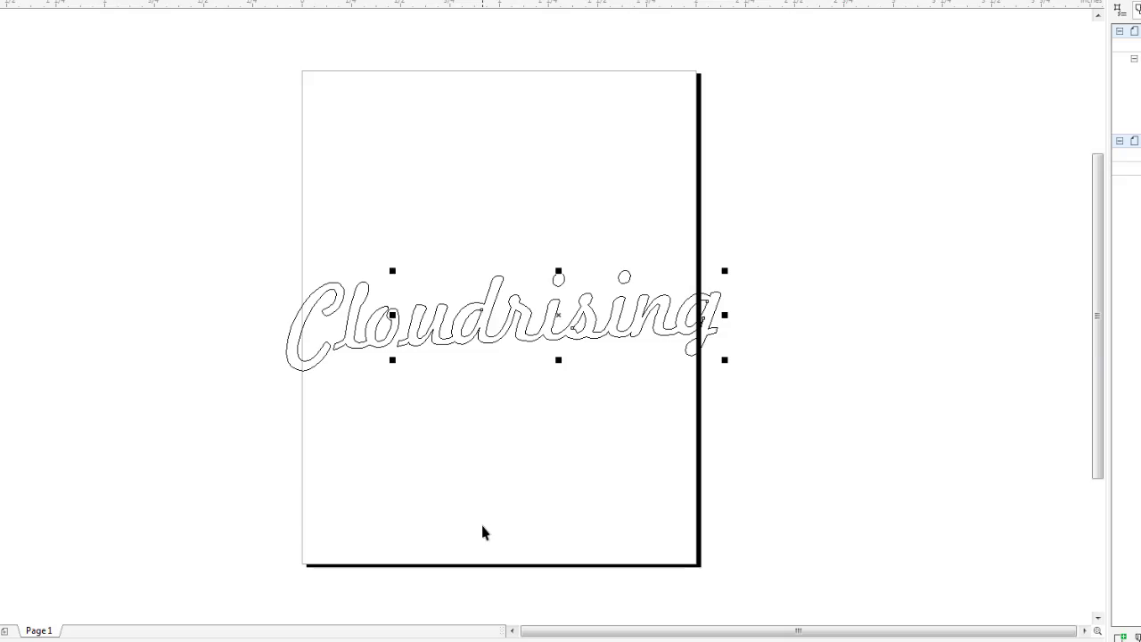
pyautogui.click(242, 224)
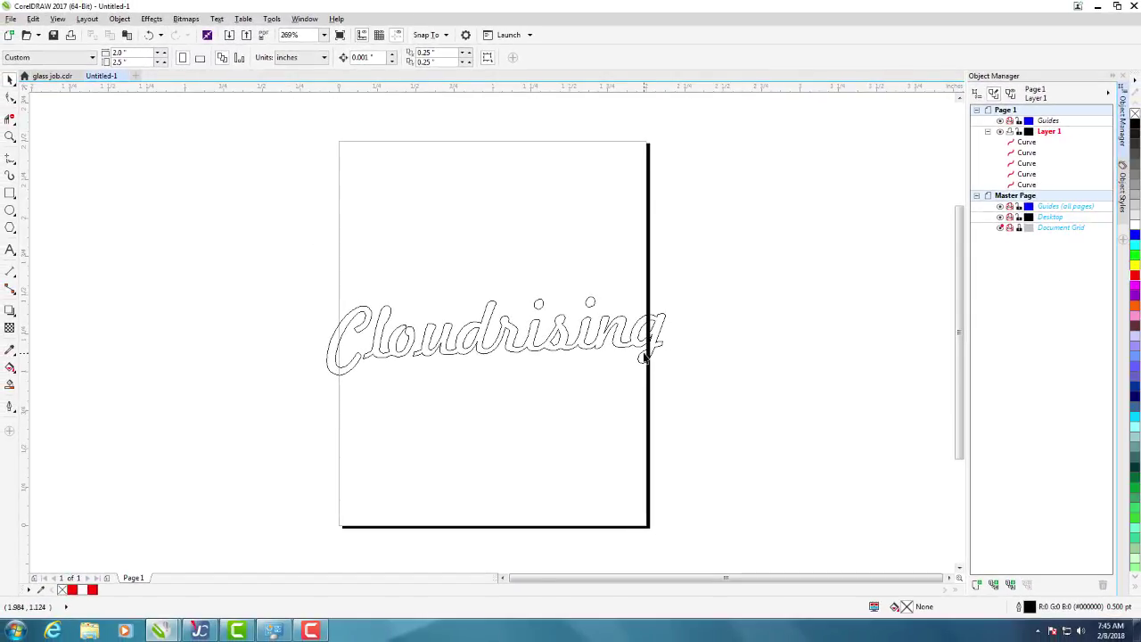
# Fill the udrising curve solid blue and switch to Enhanced view to see fills
pyautogui.click(446, 335)
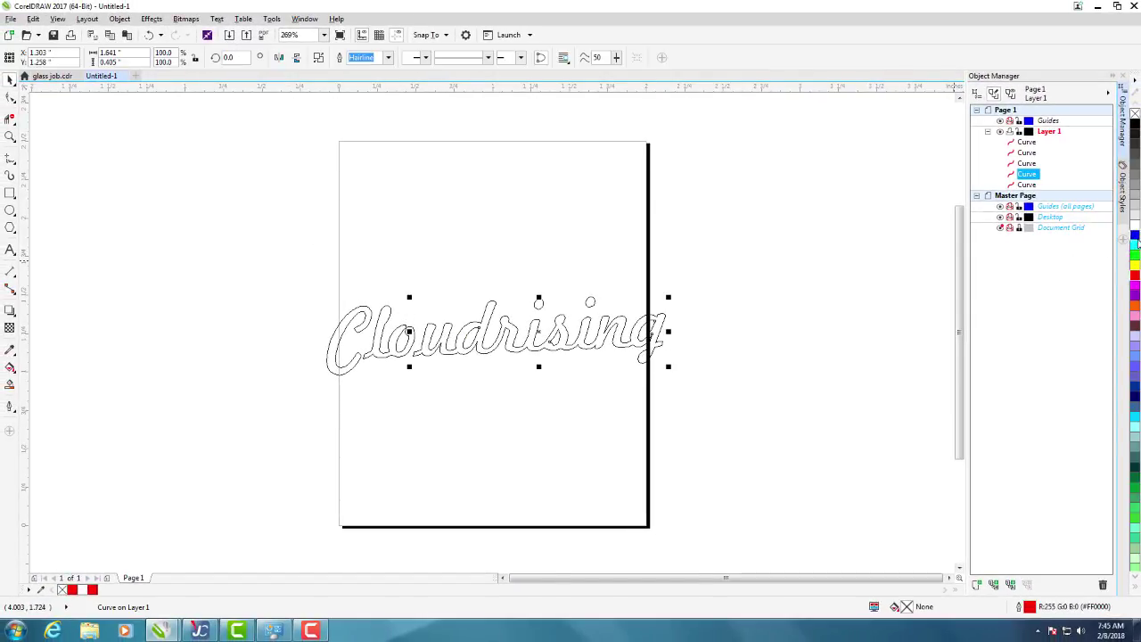
pyautogui.click(1136, 236)
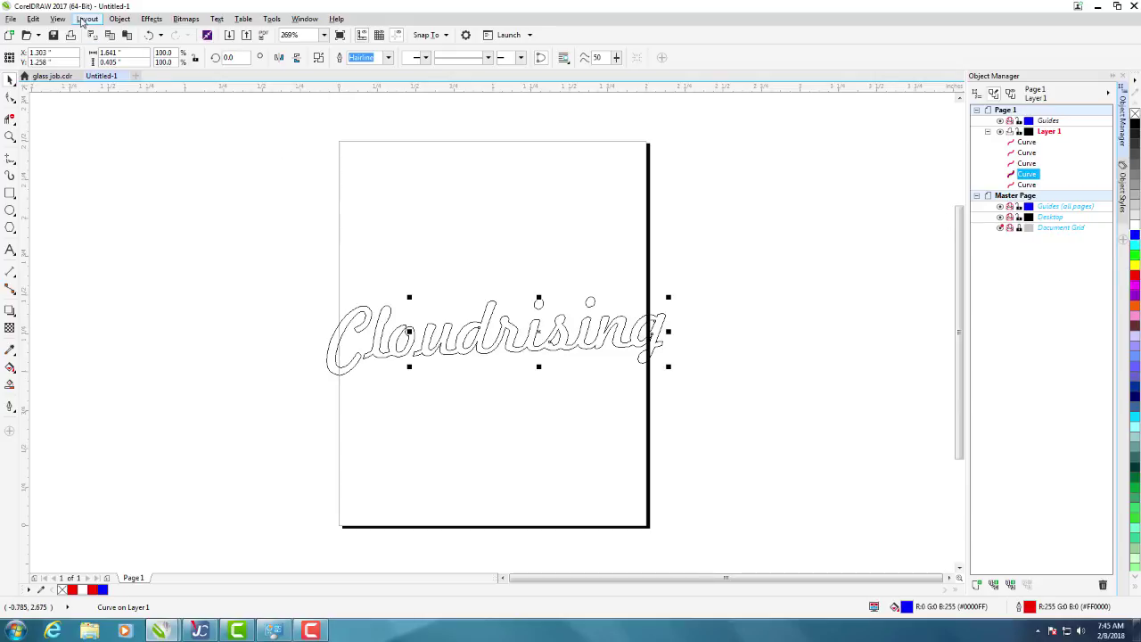
pyautogui.click(59, 19)
pyautogui.click(81, 87)
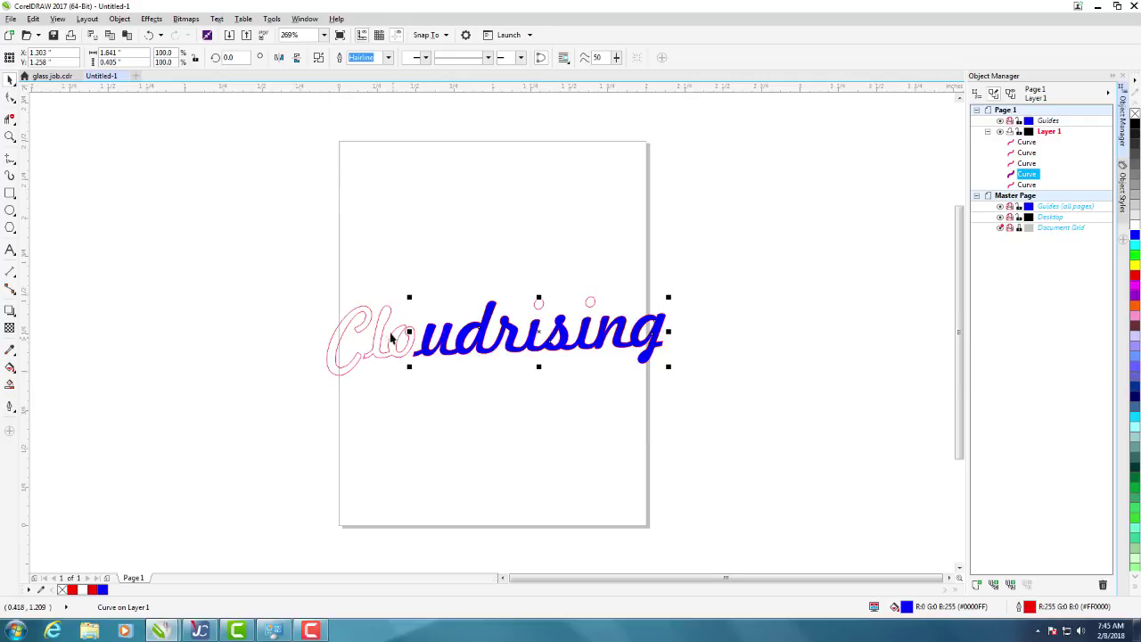
# Marquee-select the two Clo curves and fill them blue as well
pyautogui.click(280, 301)
pyautogui.moveTo(280, 302); pyautogui.dragTo(464, 389)
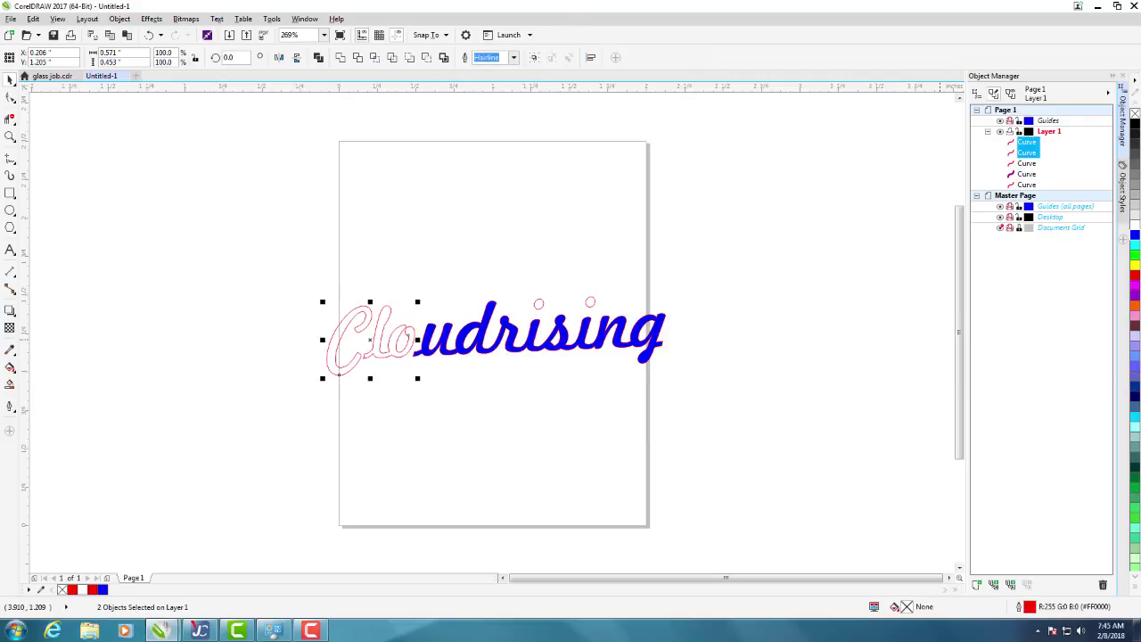
pyautogui.click(1136, 235)
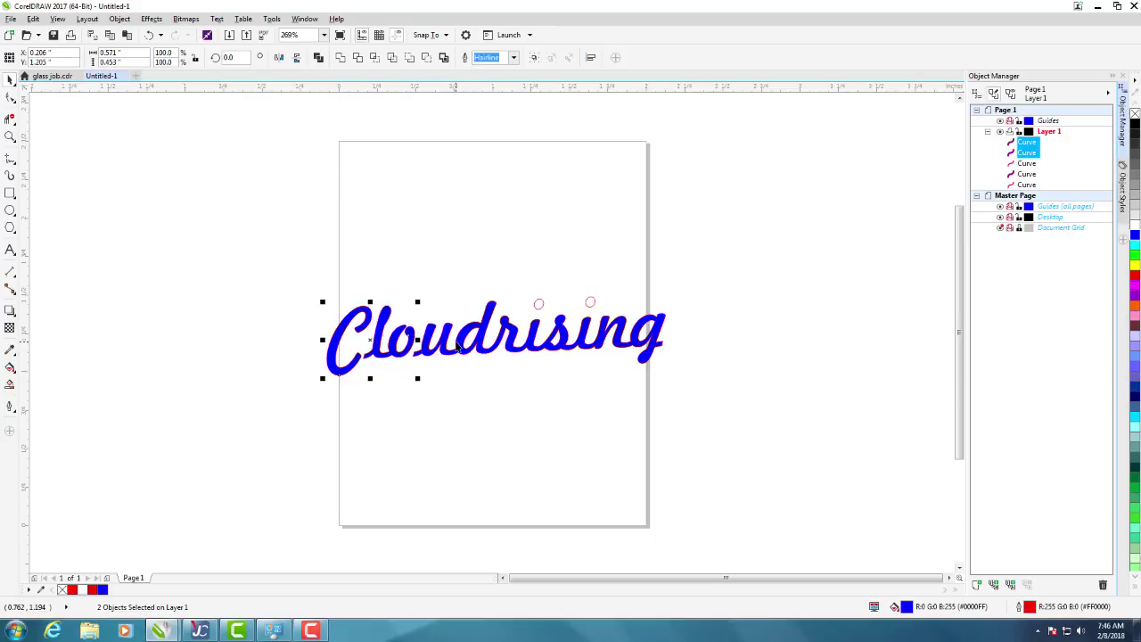
pyautogui.scroll(2, 462, 344)
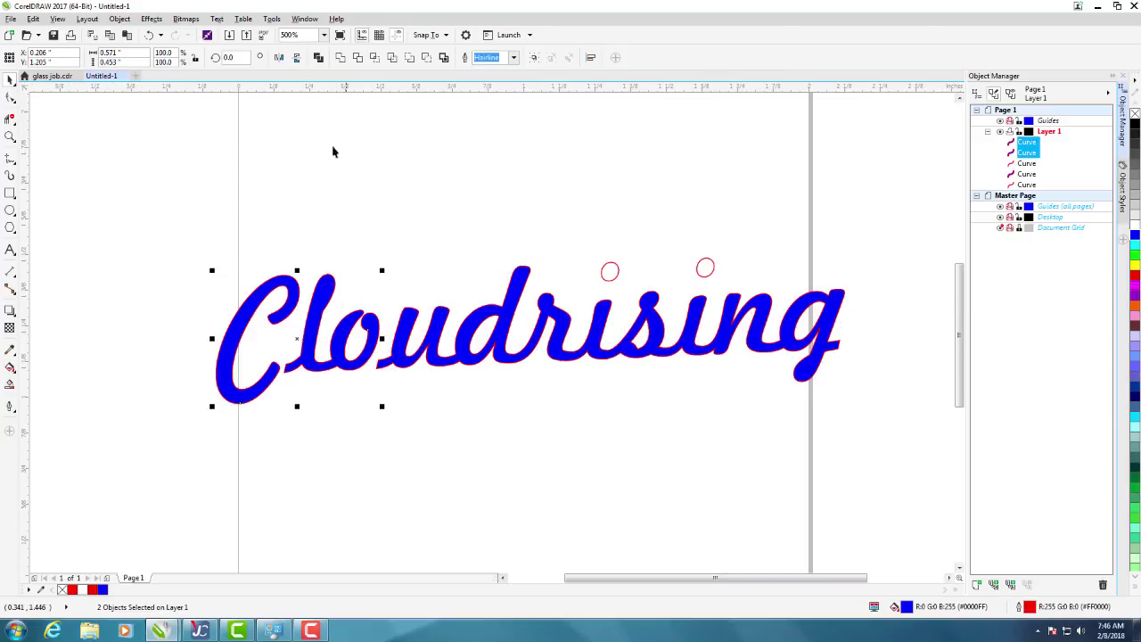
# Switch the display back to outline-only wireframe view
pyautogui.click(57, 19)
pyautogui.click(89, 46)
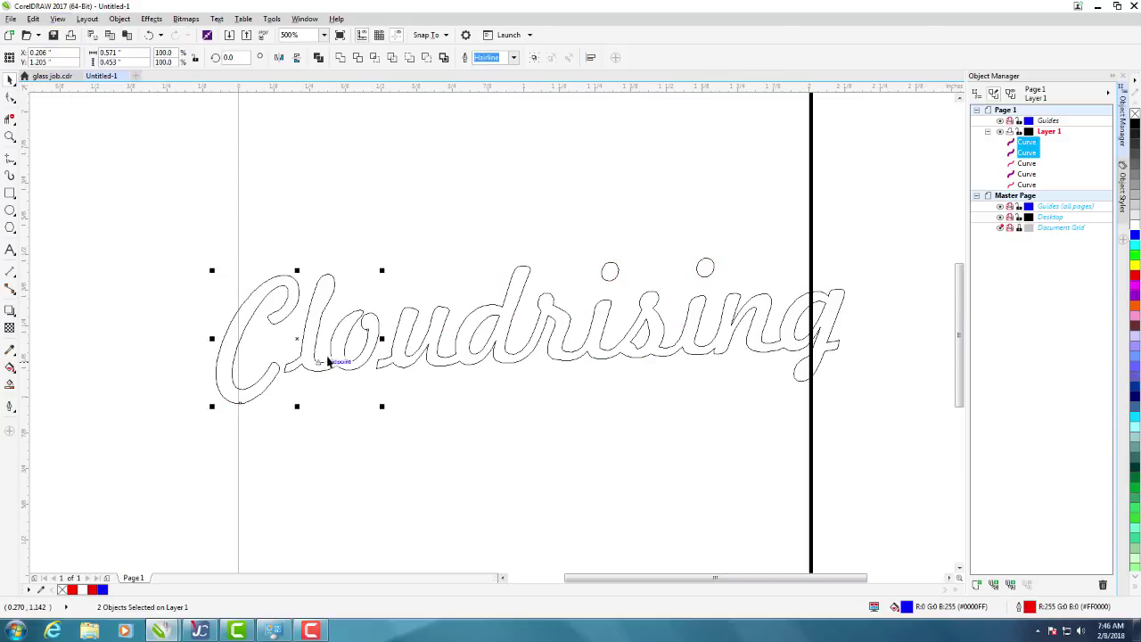
pyautogui.scroll(2, 340, 305)
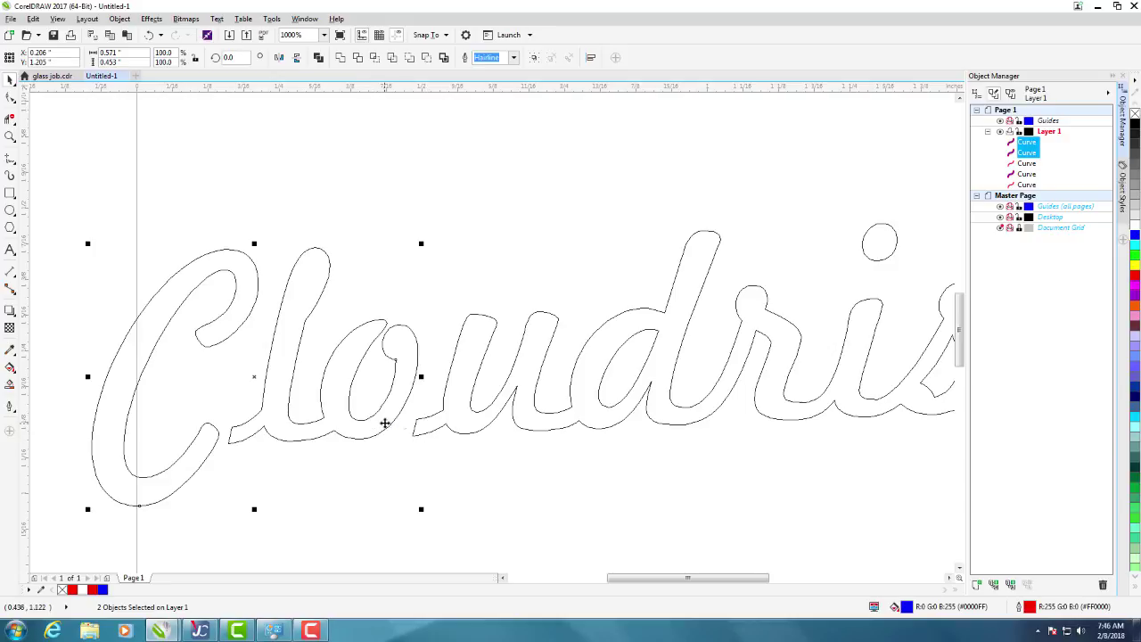
# Nudge the selected Cl curves right two steps, closer to the u
pyautogui.press('Right')
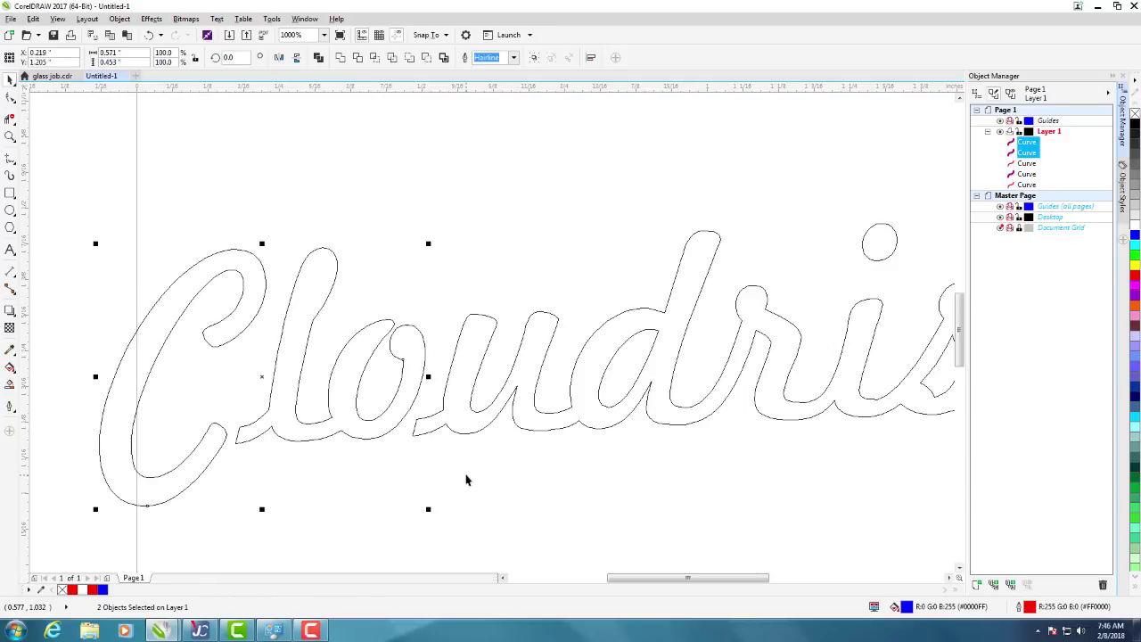
pyautogui.press('Right')
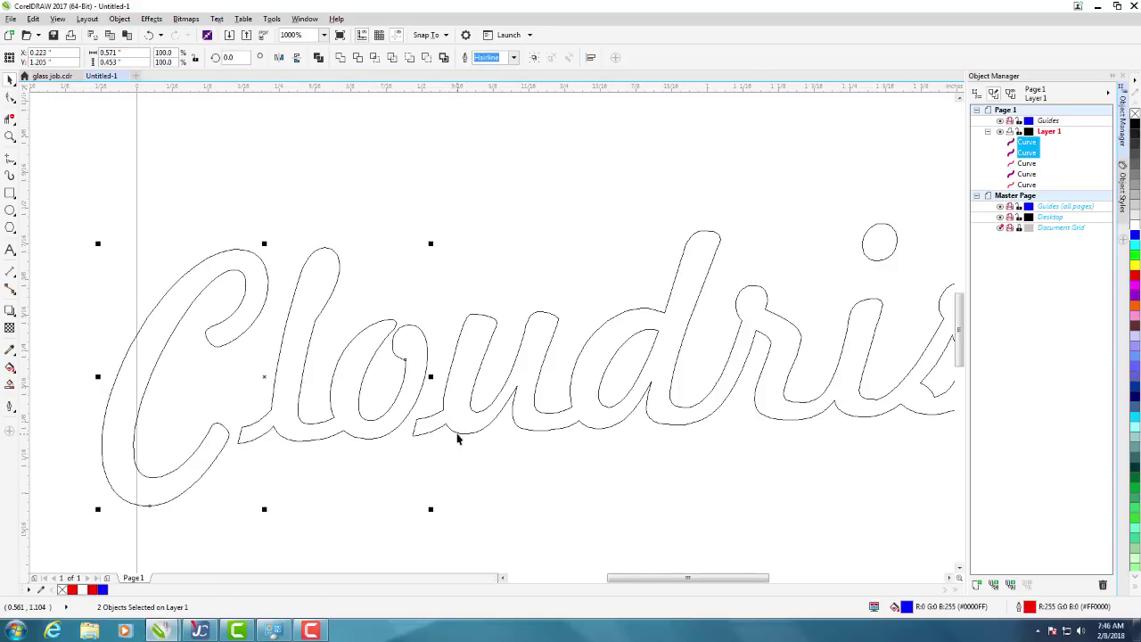
pyautogui.scroll(1, 455, 436)
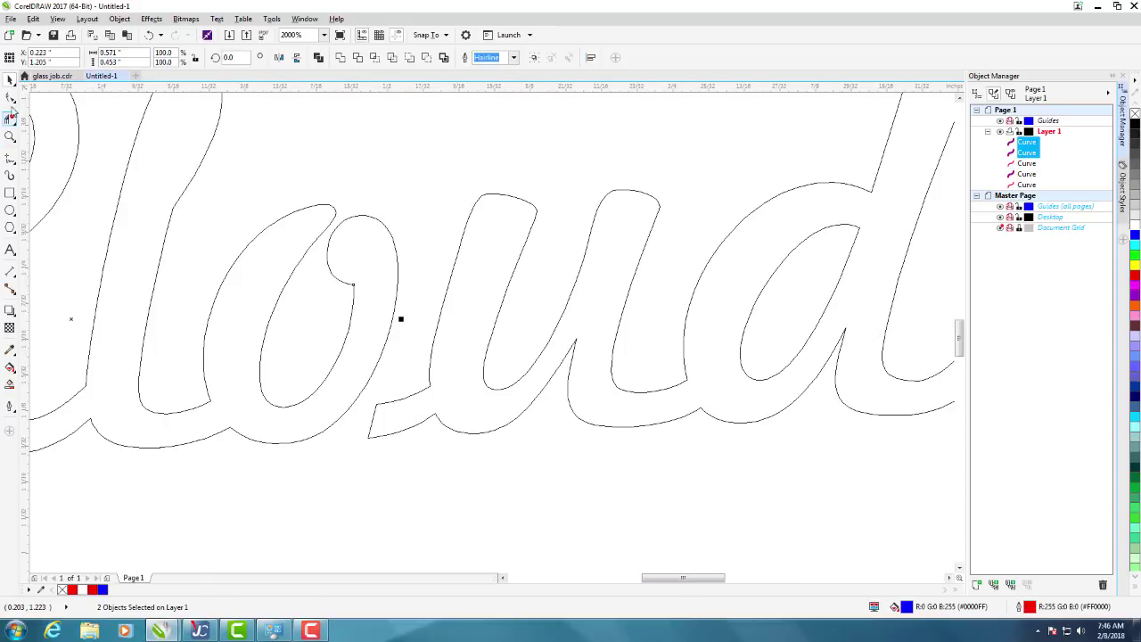
# With the Shape tool, drag the u's two end nodes left into the o
pyautogui.click(11, 100)
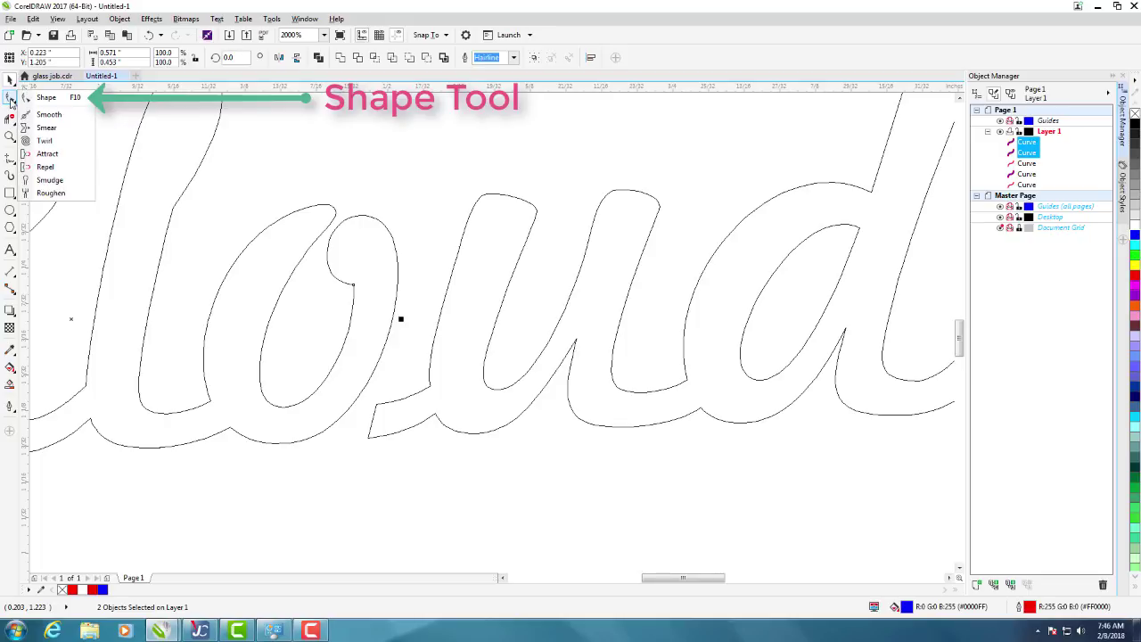
pyautogui.click(29, 100)
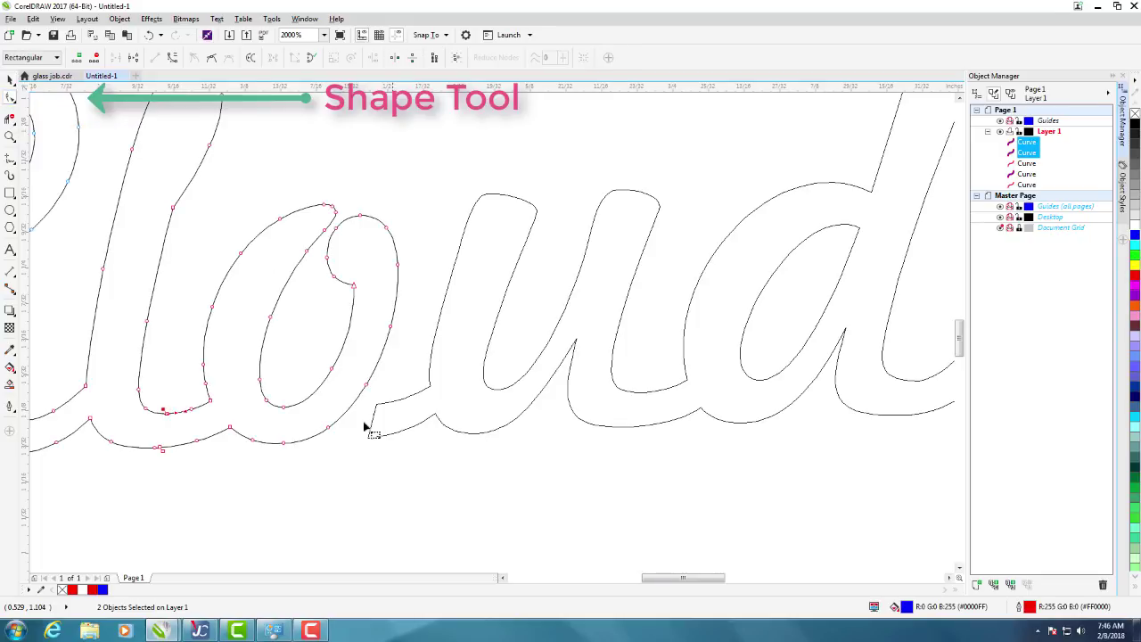
pyautogui.click(365, 465)
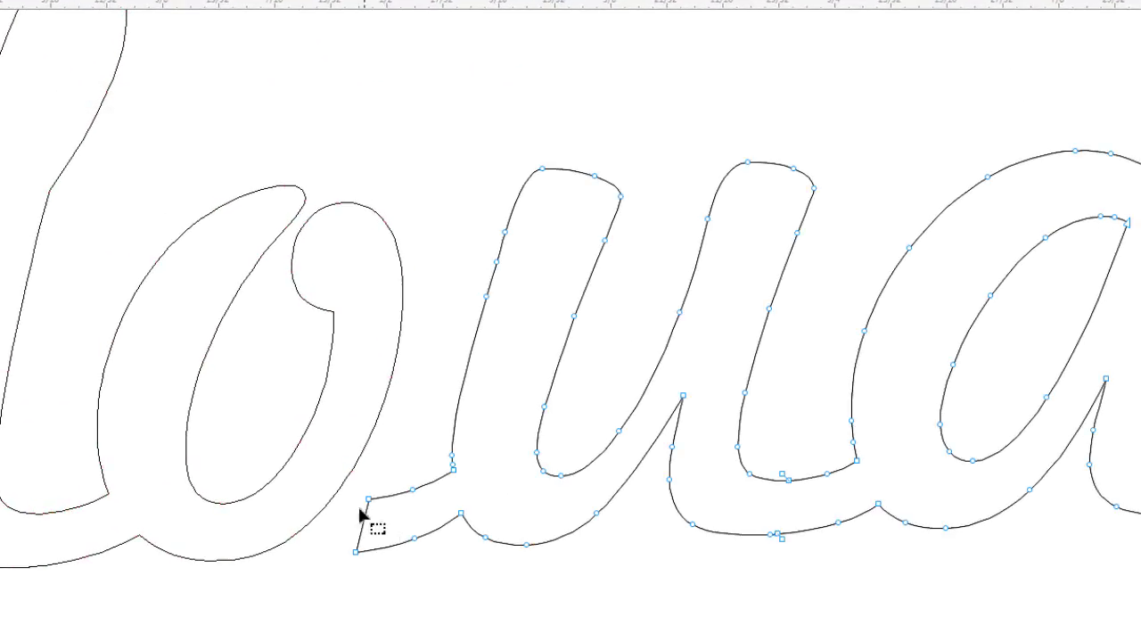
pyautogui.moveTo(384, 586); pyautogui.dragTo(348, 476)
pyautogui.moveTo(356, 554); pyautogui.dragTo(243, 552)
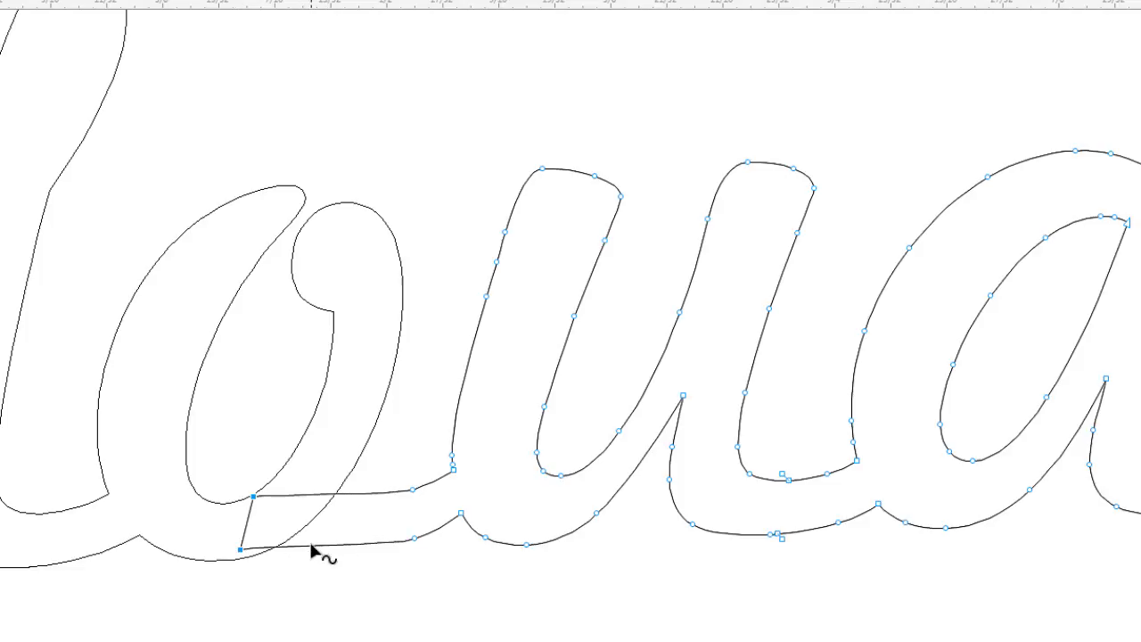
# Delete the extra middle nodes on the stretched stroke to smooth it
pyautogui.moveTo(311, 552); pyautogui.dragTo(311, 502)
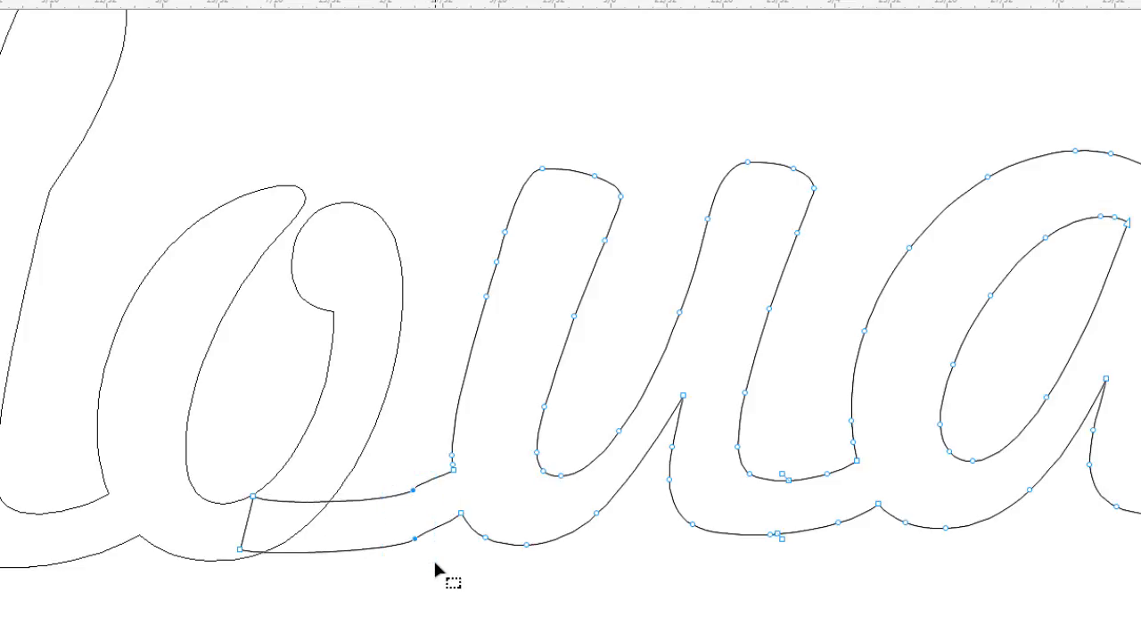
pyautogui.press('Delete')
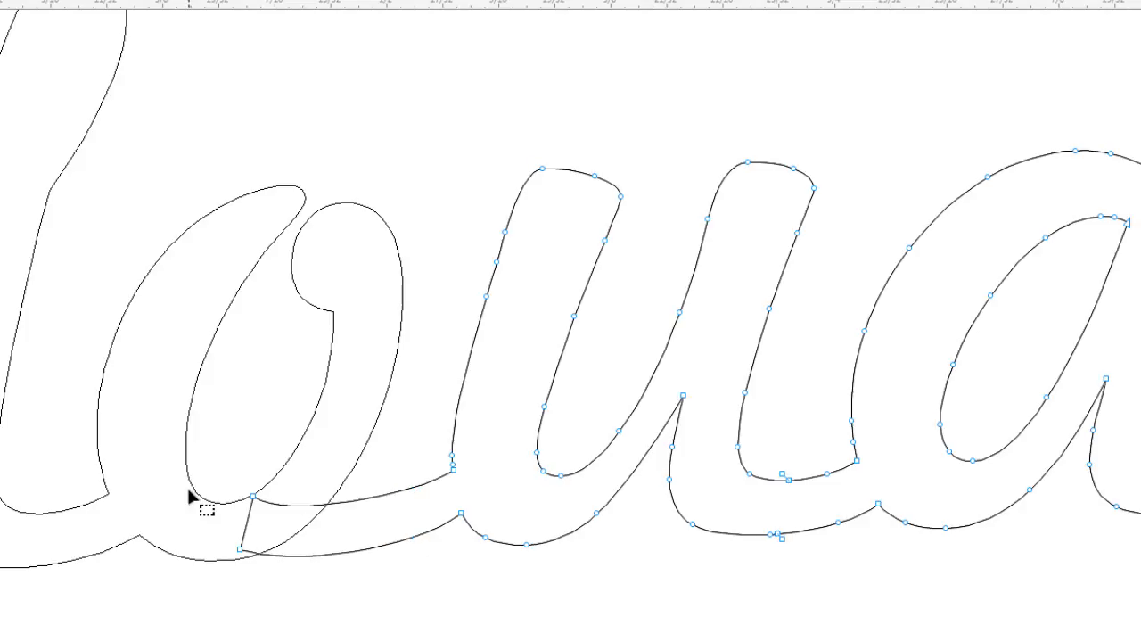
pyautogui.scroll(2, 214, 517)
pyautogui.scroll(3, 257, 489)
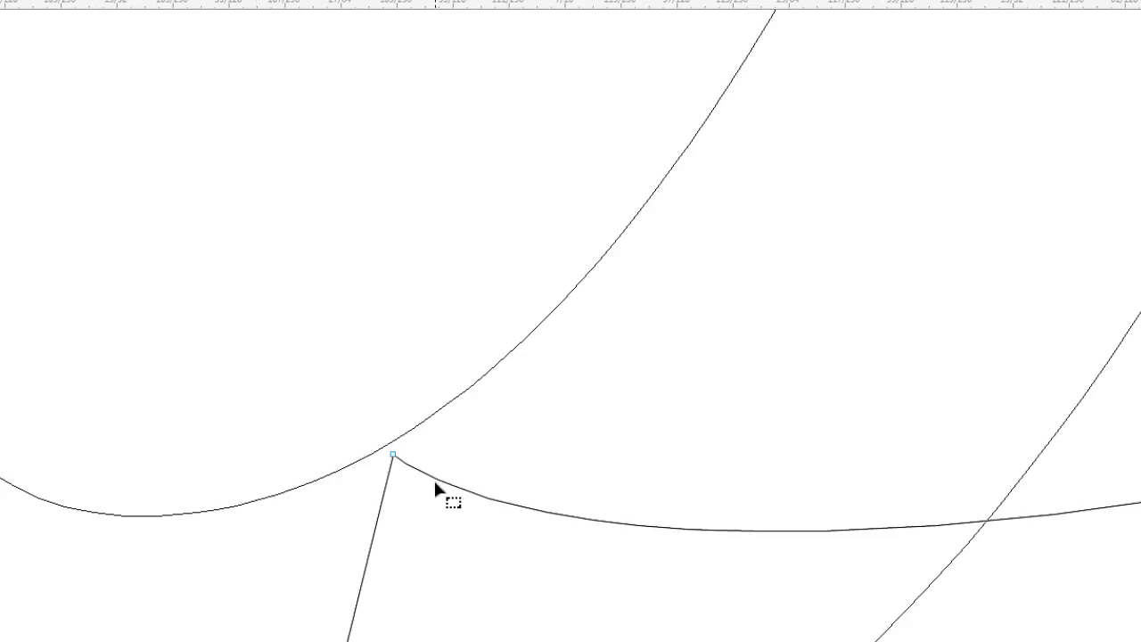
pyautogui.scroll(-2, 425, 501)
pyautogui.moveTo(406, 486); pyautogui.dragTo(388, 445)
pyautogui.scroll(-1, 420, 531)
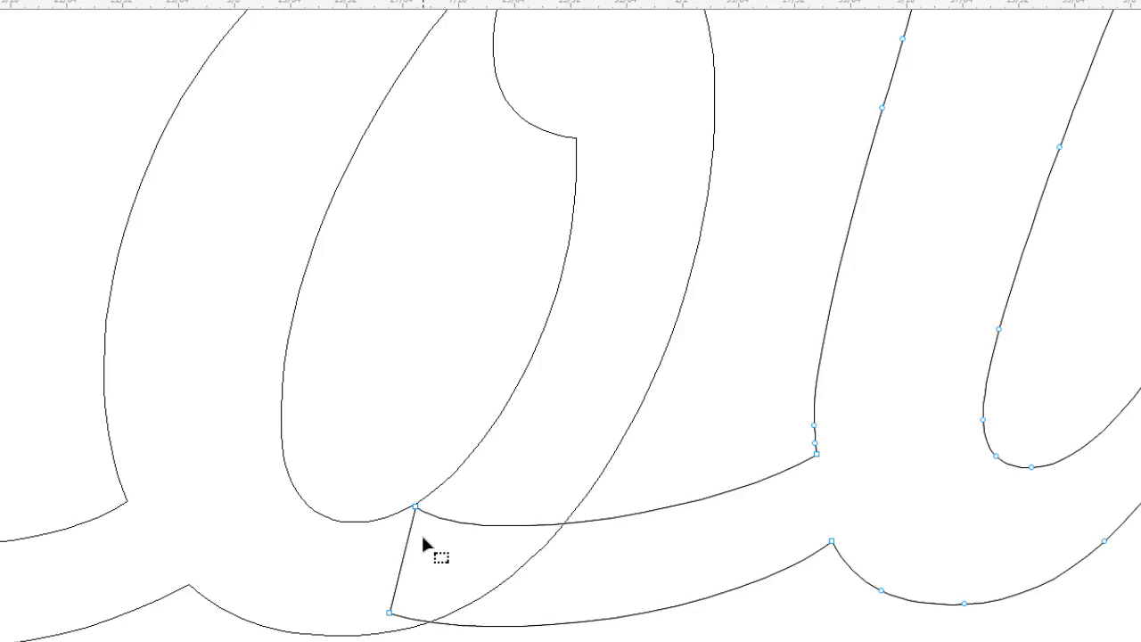
pyautogui.scroll(-1, 531, 589)
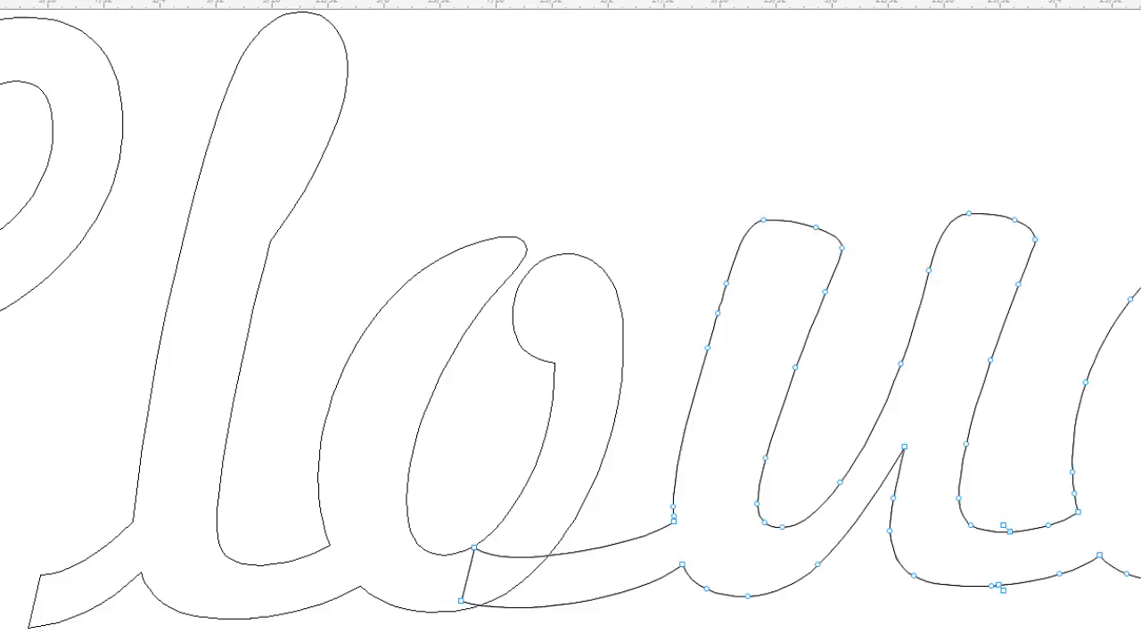
pyautogui.press('space')
pyautogui.scroll(-2, 511, 408)
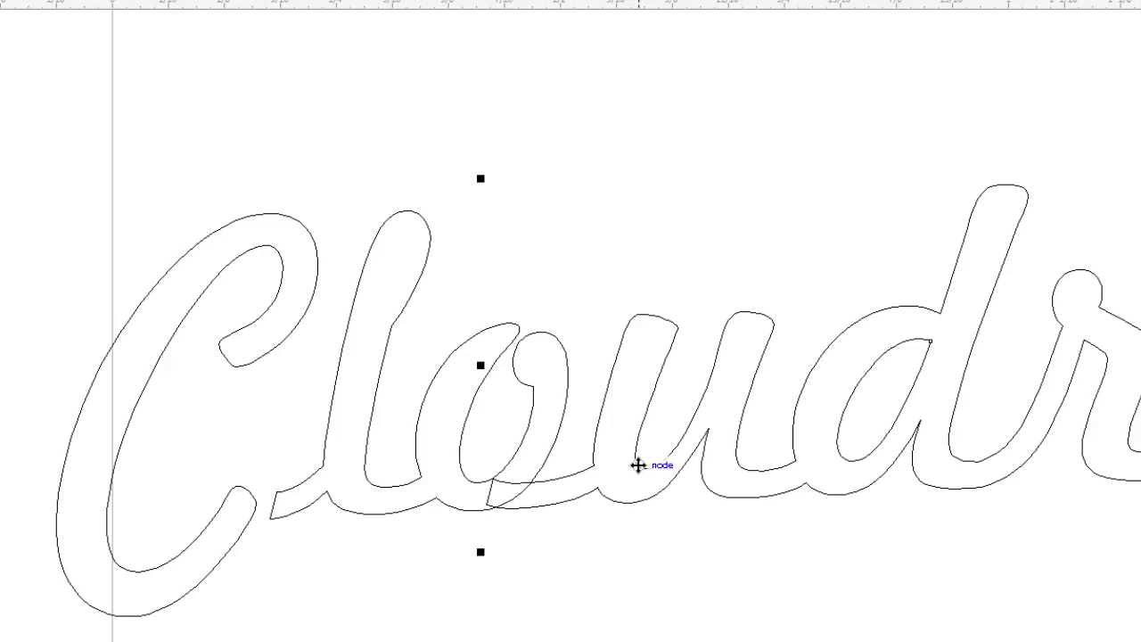
# Weld the lo curve and the uda curve into one outline
pyautogui.click(320, 479)
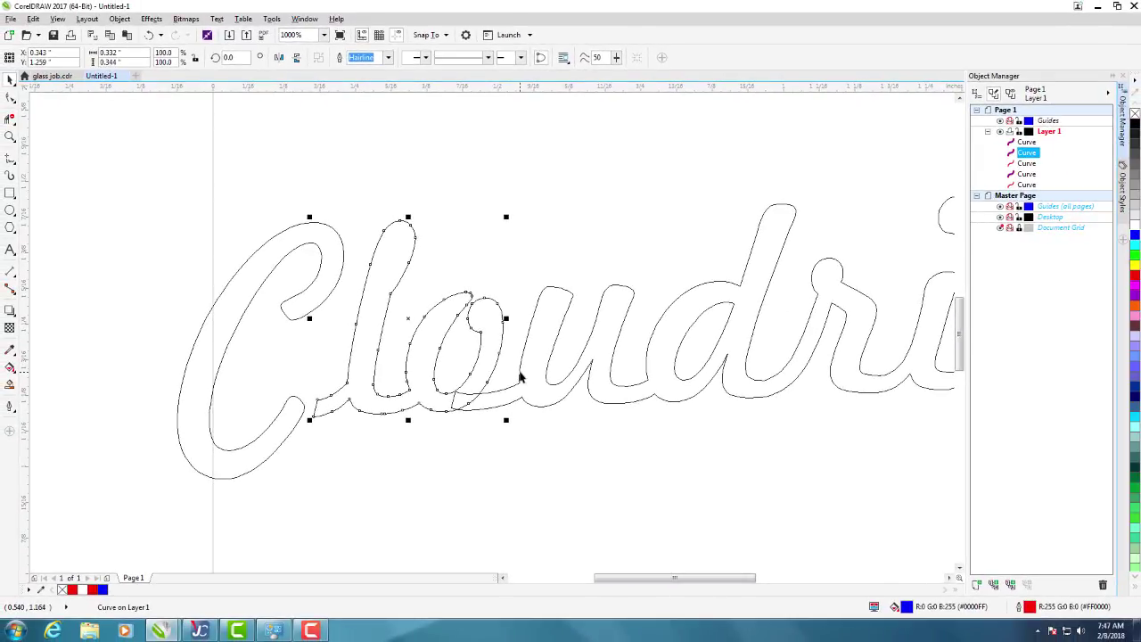
pyautogui.keyDown('shift'); pyautogui.click(520, 373); pyautogui.keyUp('shift')
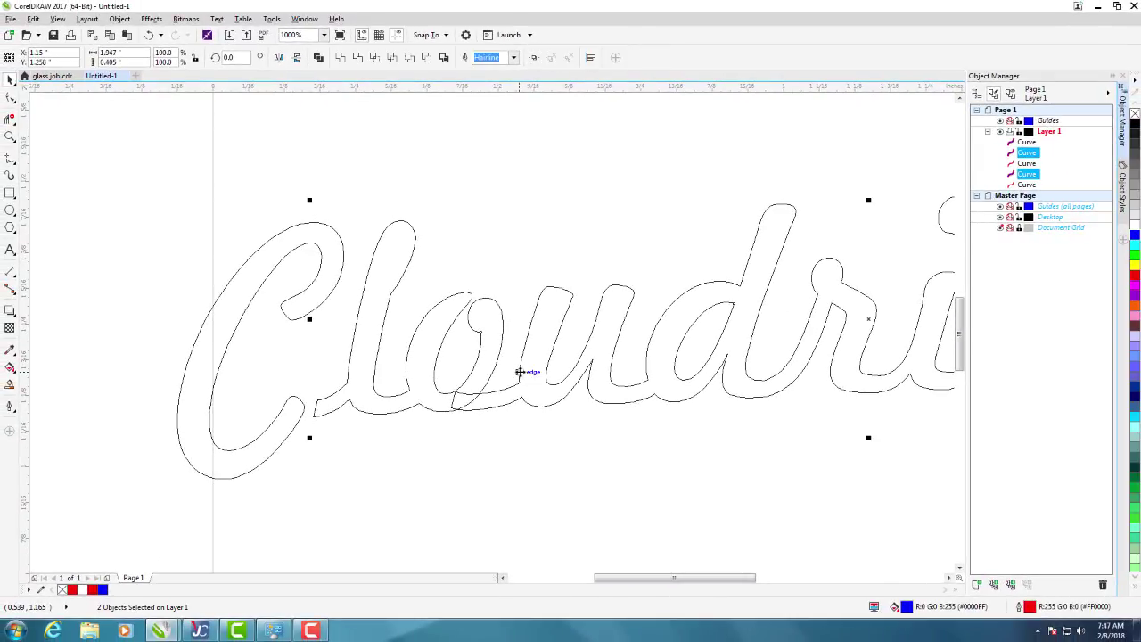
pyautogui.click(357, 58)
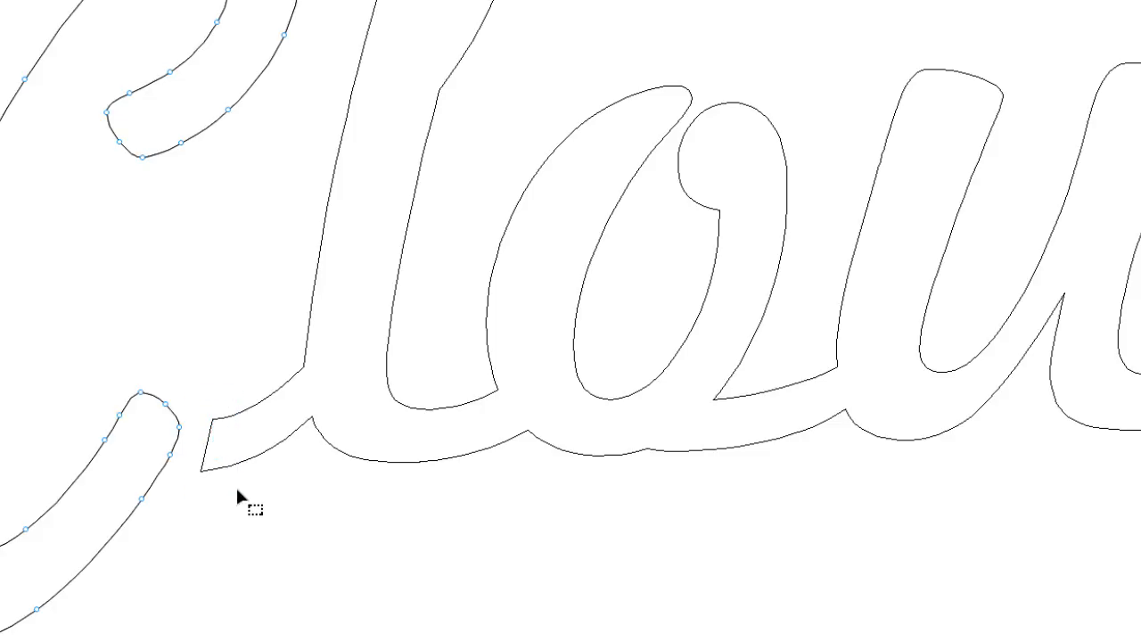
# Extend the lou outline's lead-in into the C, then weld the C to the word
pyautogui.click(223, 470)
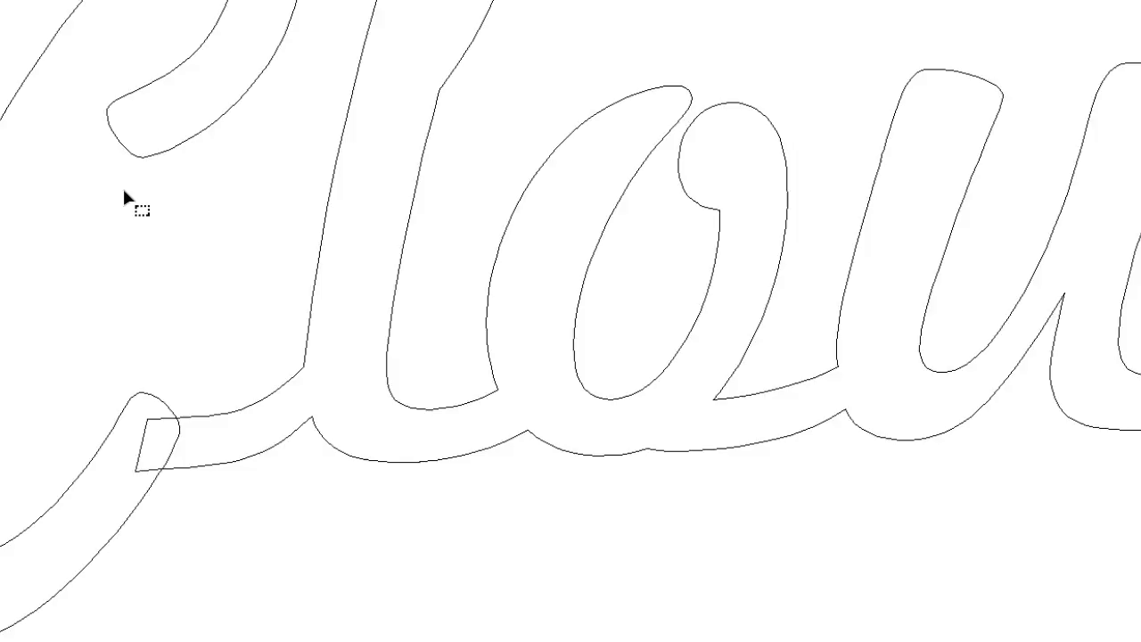
pyautogui.press('space')
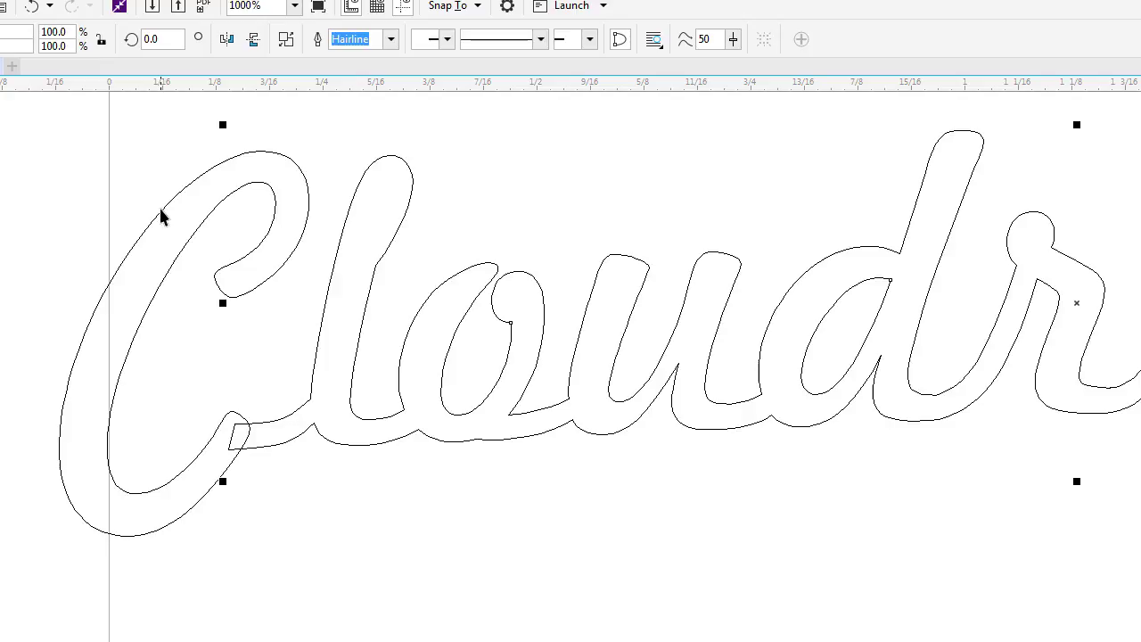
pyautogui.click(161, 214)
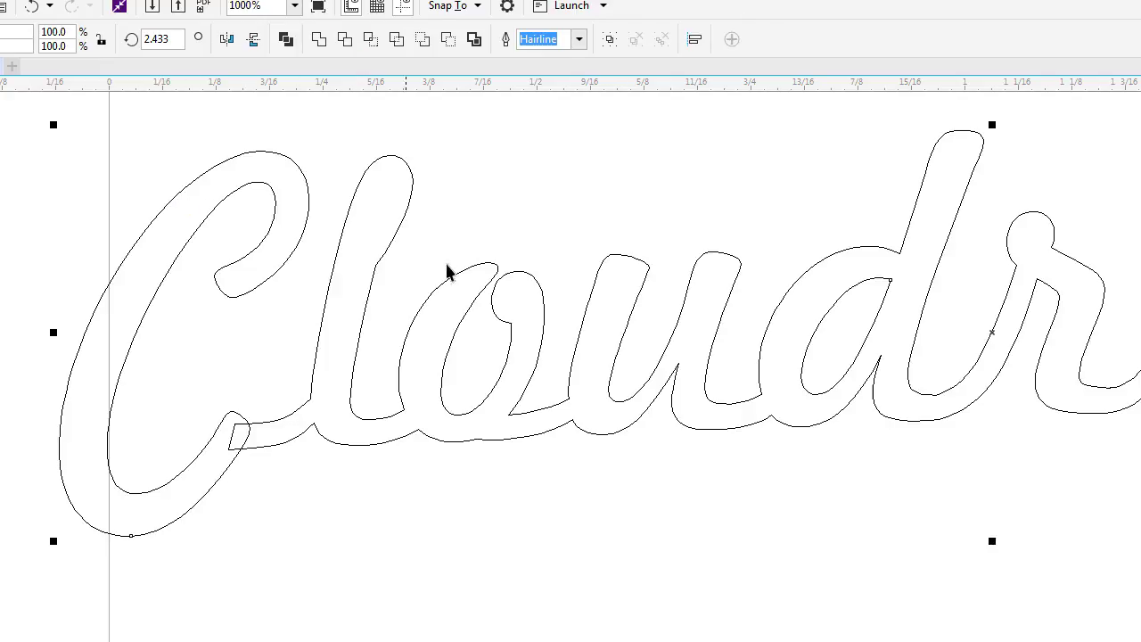
pyautogui.click(320, 39)
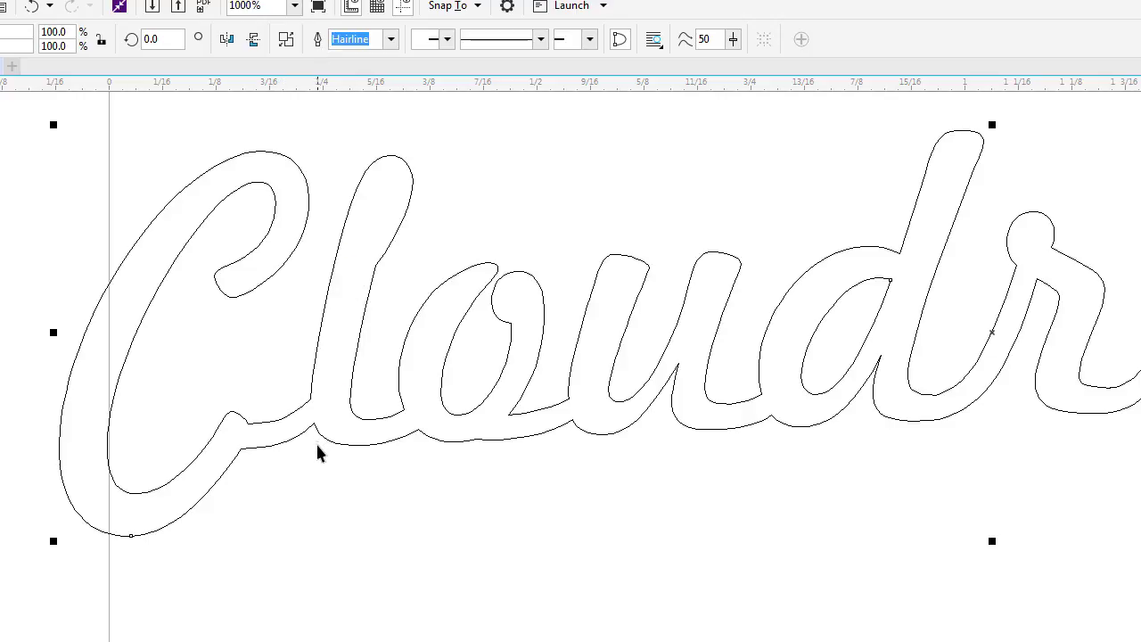
pyautogui.scroll(-2, 375, 456)
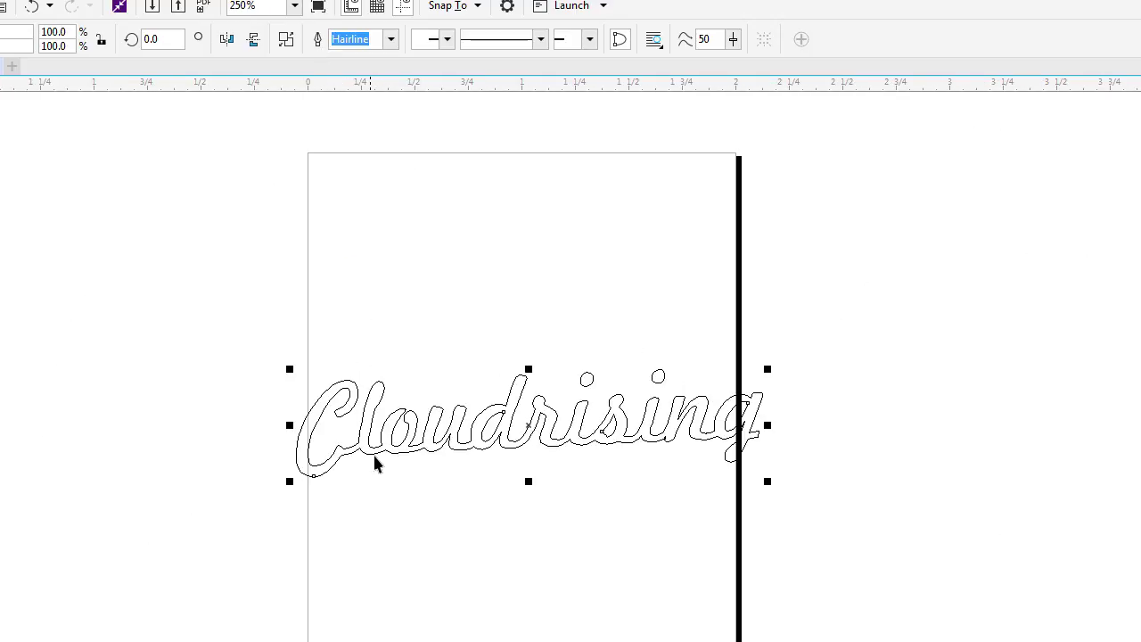
pyautogui.scroll(1, 375, 457)
# Switch to Enhanced view and select both i-dot circles
pyautogui.click(66, 3)
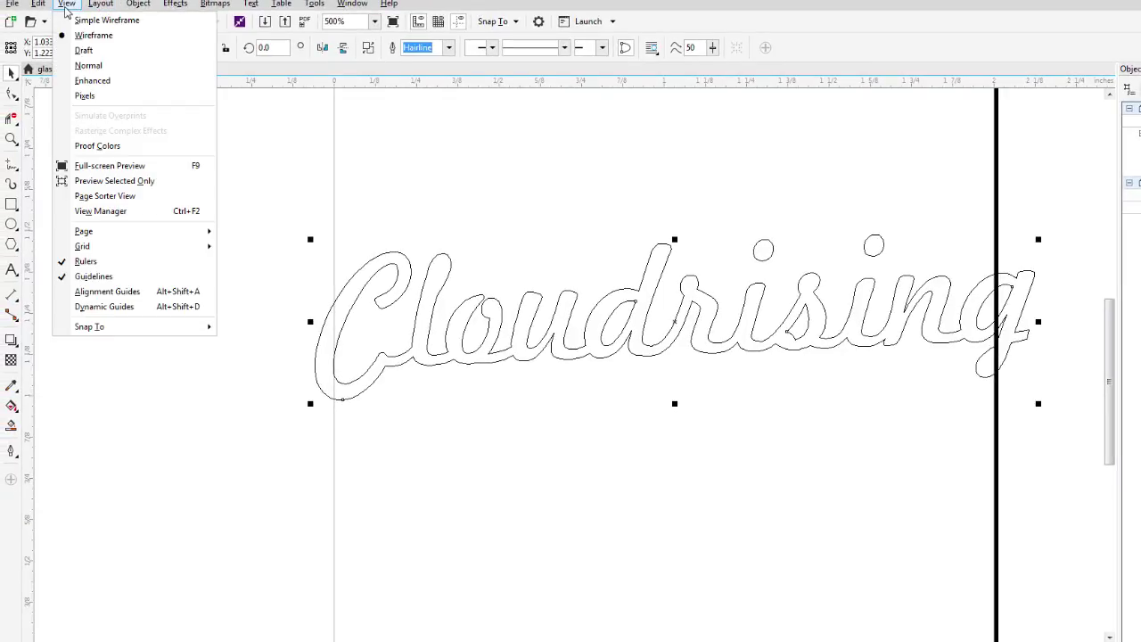
pyautogui.click(100, 81)
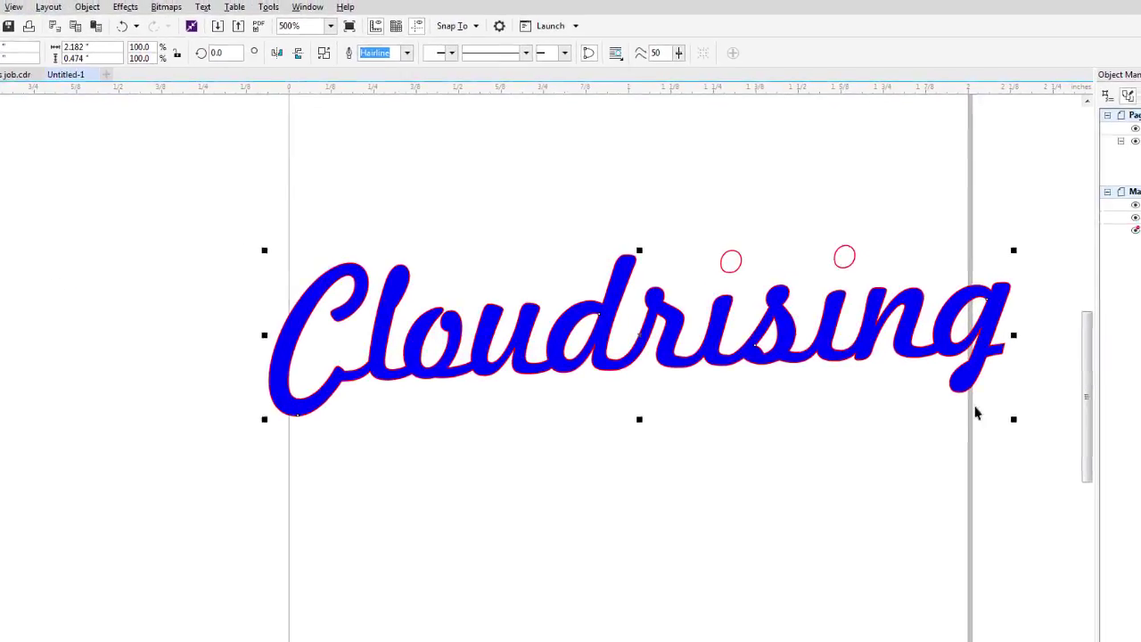
pyautogui.click(591, 308)
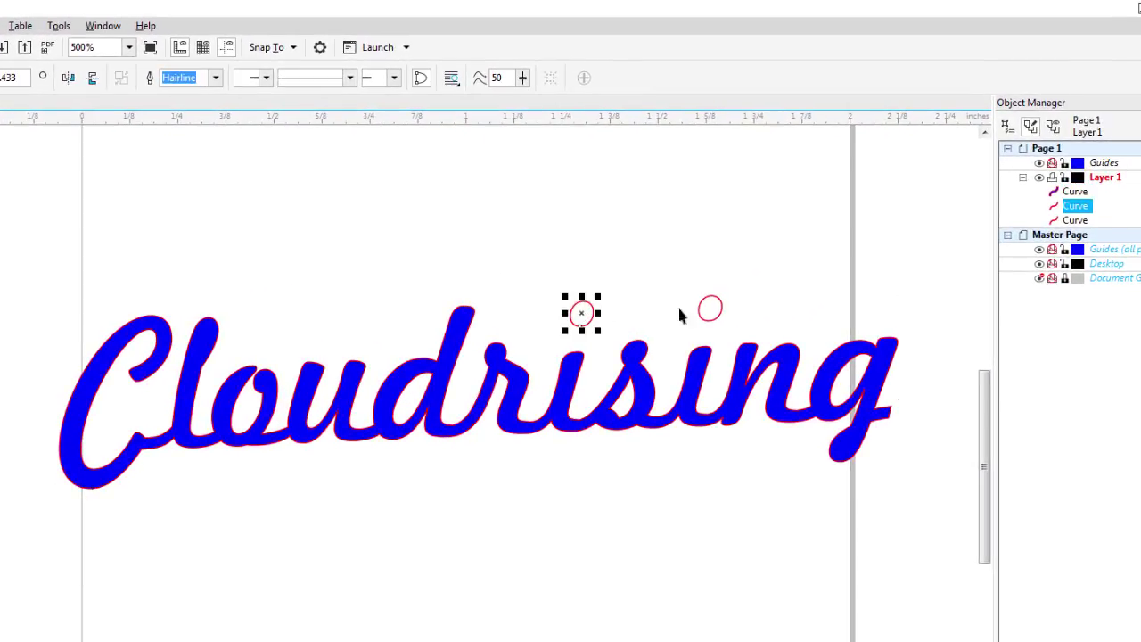
pyautogui.keyDown('shift'); pyautogui.click(718, 304); pyautogui.keyUp('shift')
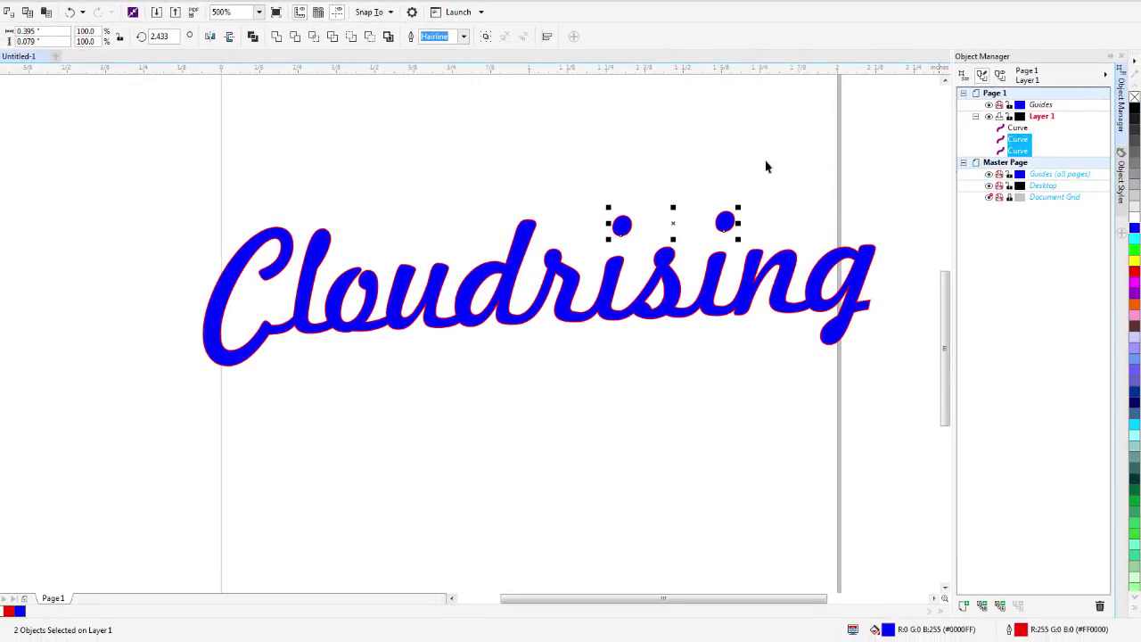
# Delete the two i dots and select the remaining Cloudrising curve in Object Manager
pyautogui.press('Delete')
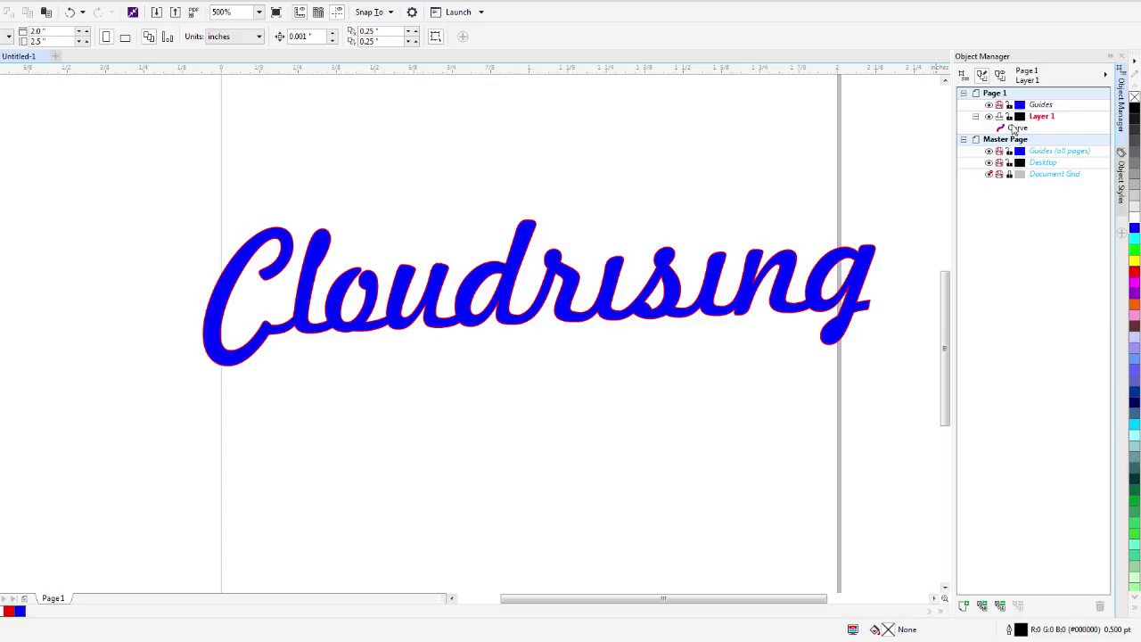
pyautogui.click(1016, 128)
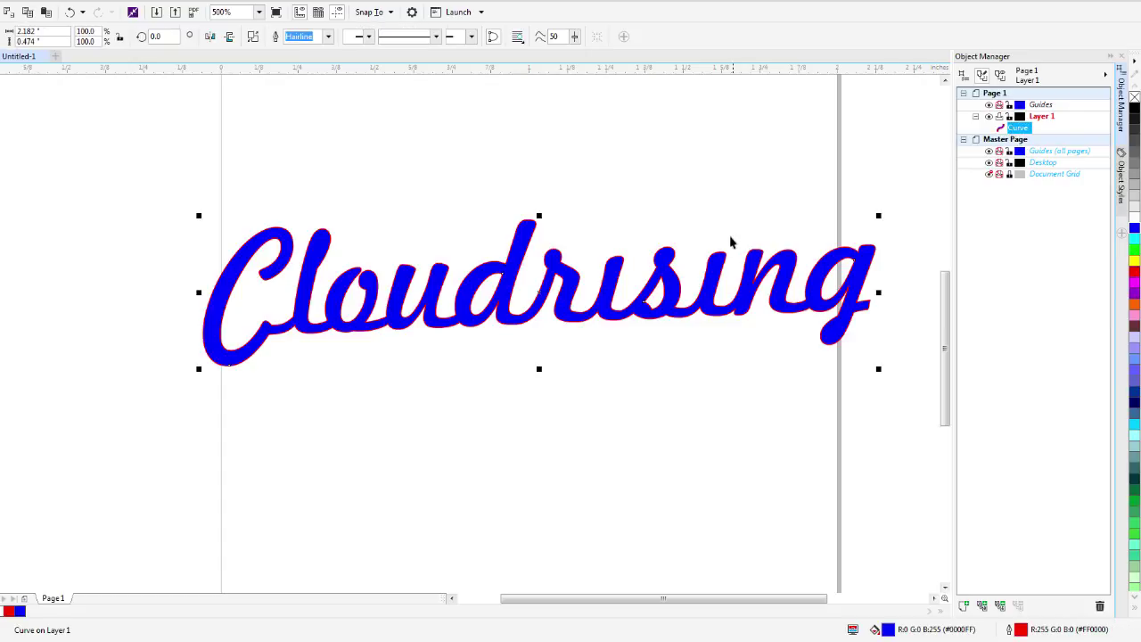